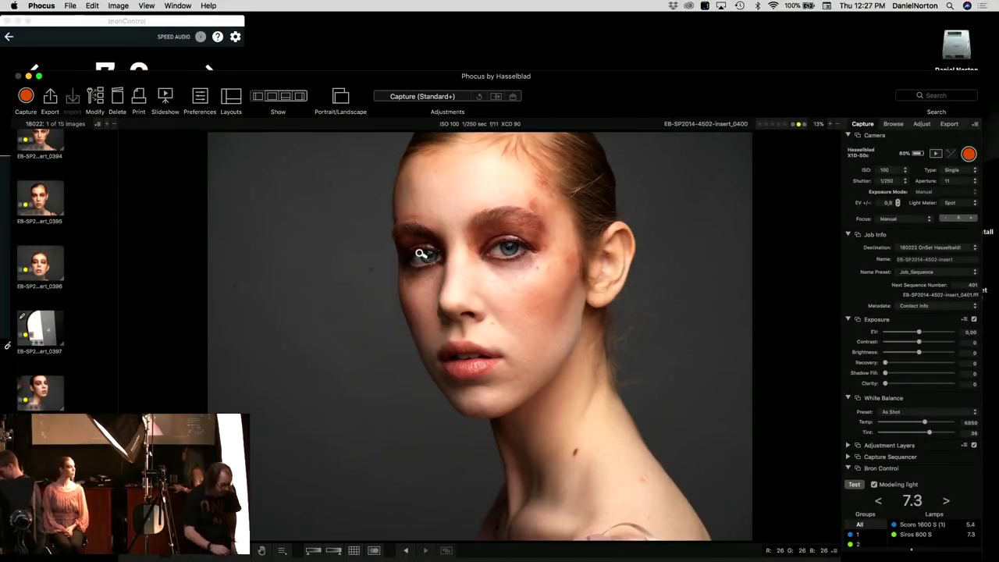
Inspect the eye and brow makeup in capture 0400 at 100% and return to the full image.
{"action": "left_click", "coordinate": [500, 247]}
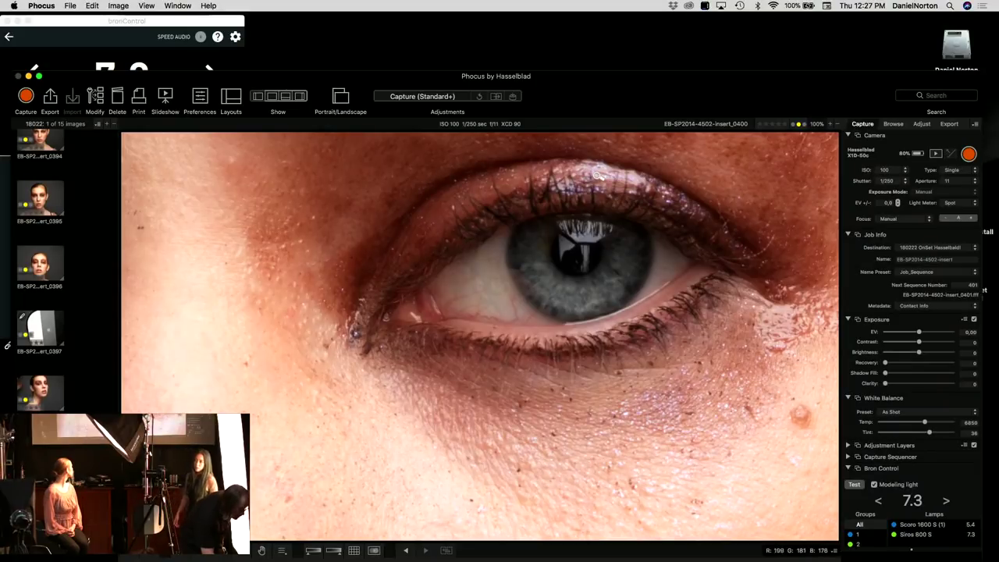
{"action": "left_click", "coordinate": [598, 174]}
{"action": "left_click", "coordinate": [498, 226]}
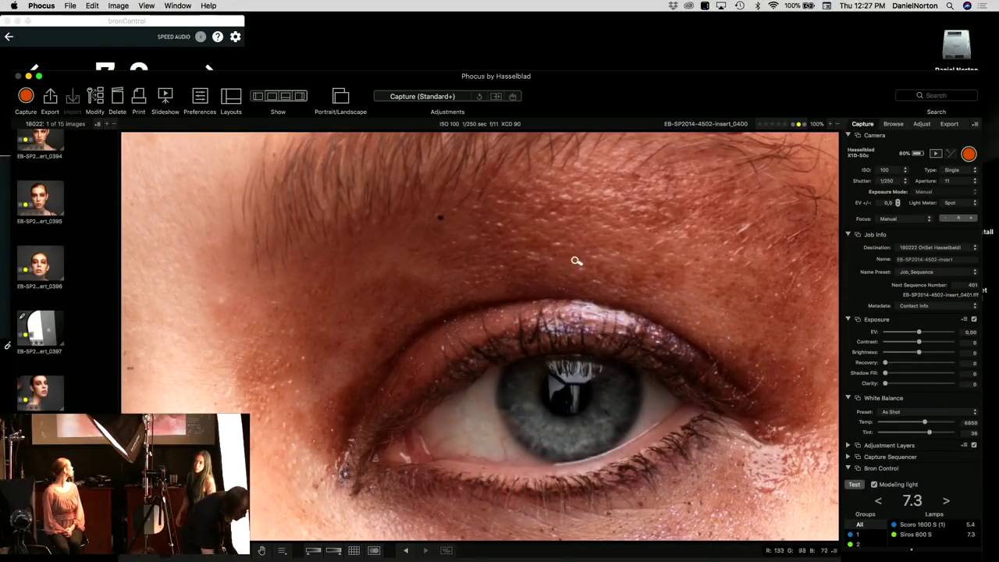
{"action": "left_click", "coordinate": [573, 329]}
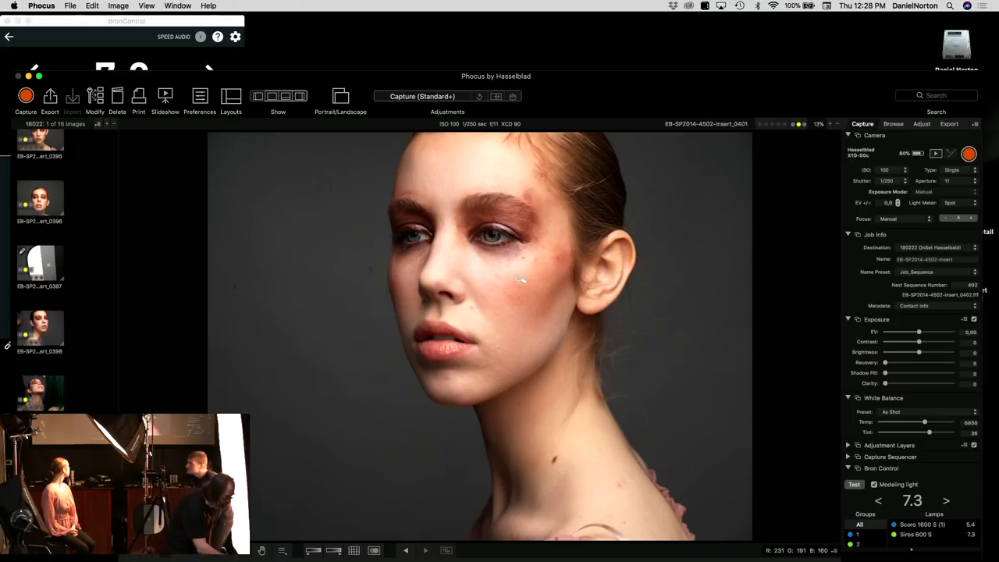
Examine the eye area at 100% in captures 0401 and 0402.
{"action": "left_click", "coordinate": [497, 214]}
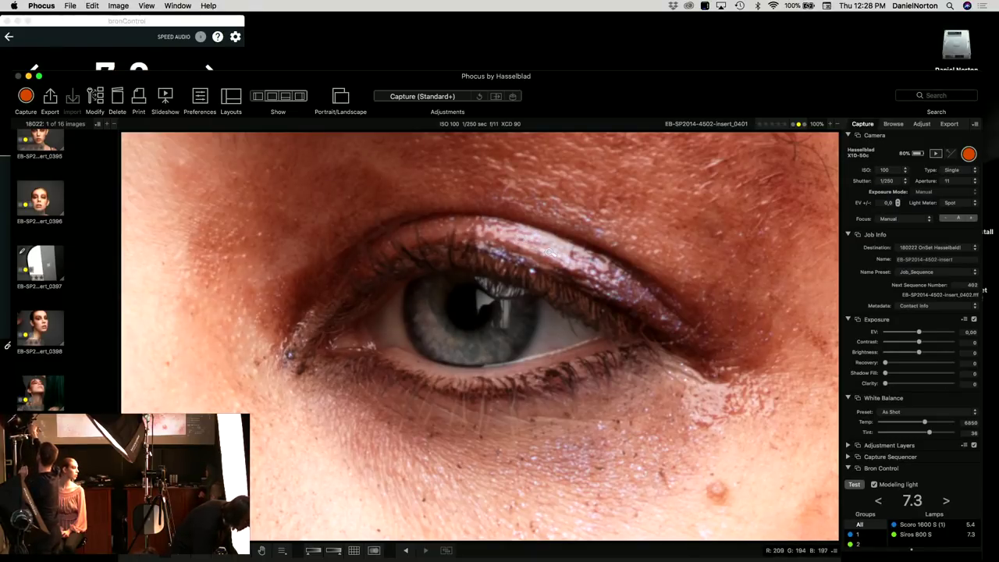
{"action": "left_click", "coordinate": [551, 253]}
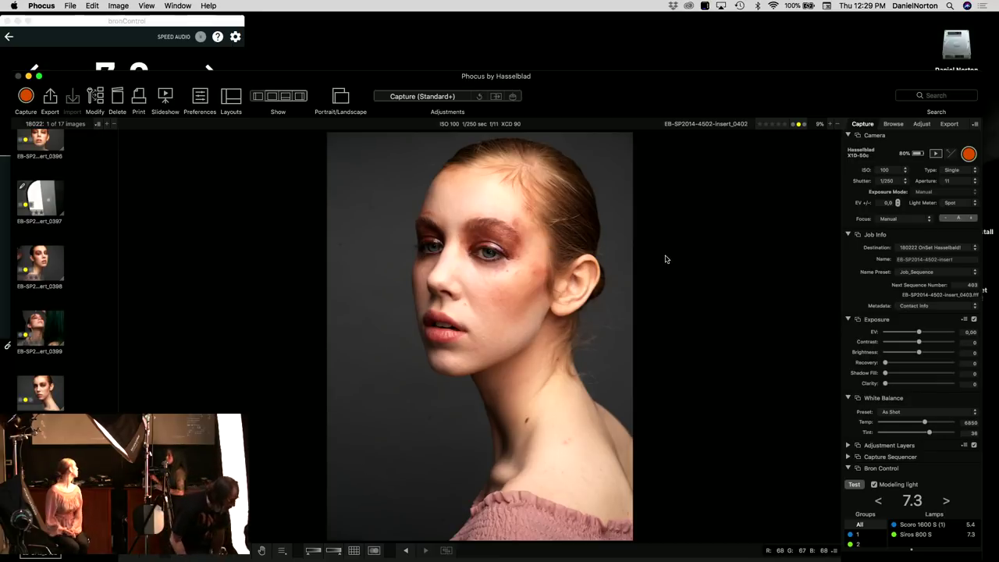
{"action": "left_click", "coordinate": [479, 252]}
{"action": "left_click", "coordinate": [658, 181]}
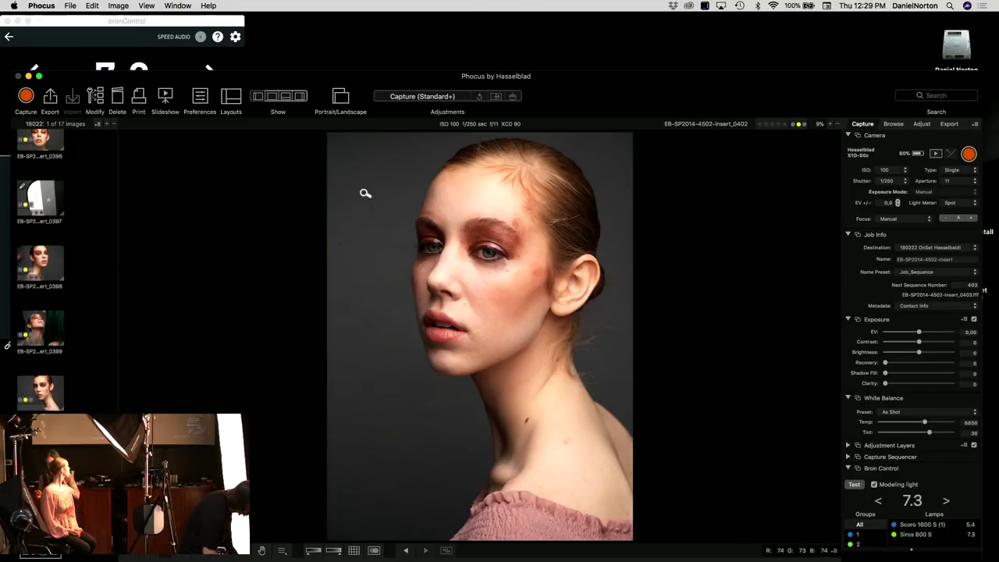
Switch to bronControl and reconnect to the Bron-Studio1 studio to rescan its lamps.
{"action": "left_click", "coordinate": [176, 32]}
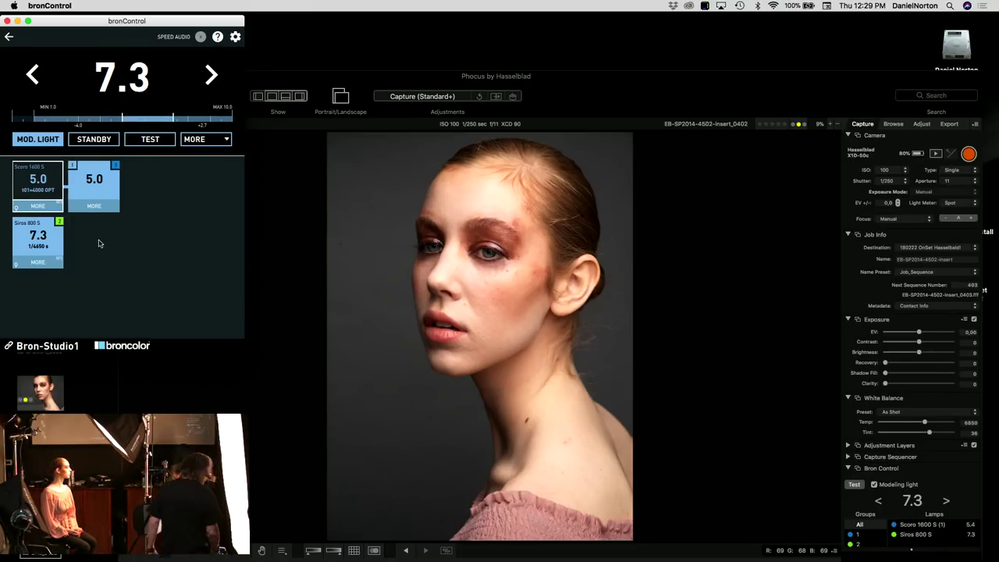
{"action": "left_click", "coordinate": [9, 37]}
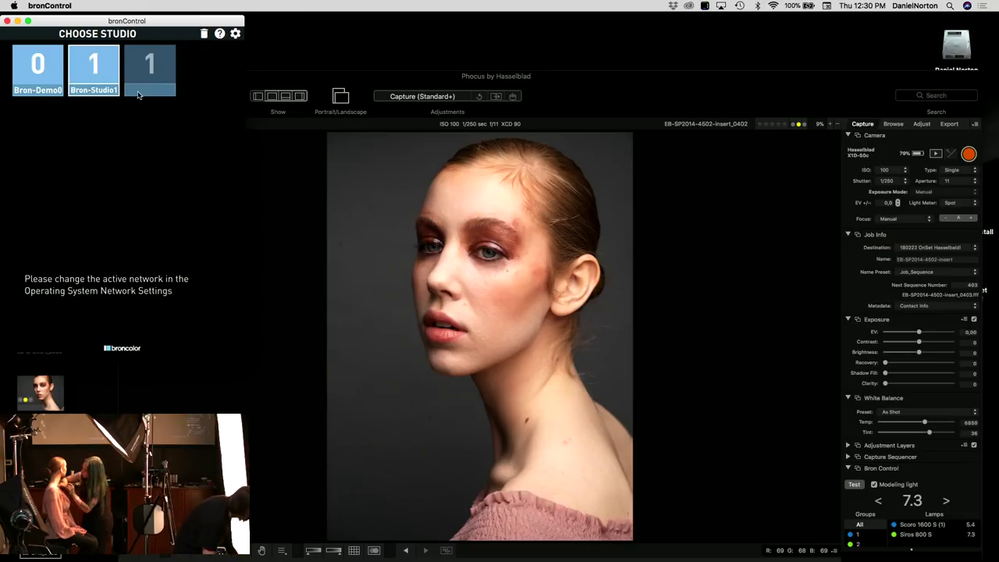
{"action": "left_click", "coordinate": [93, 69]}
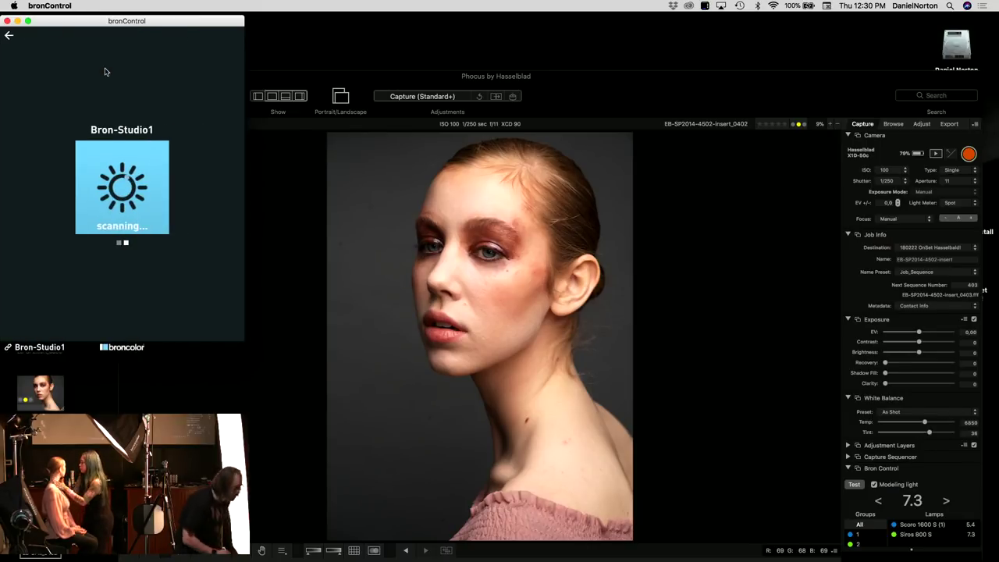
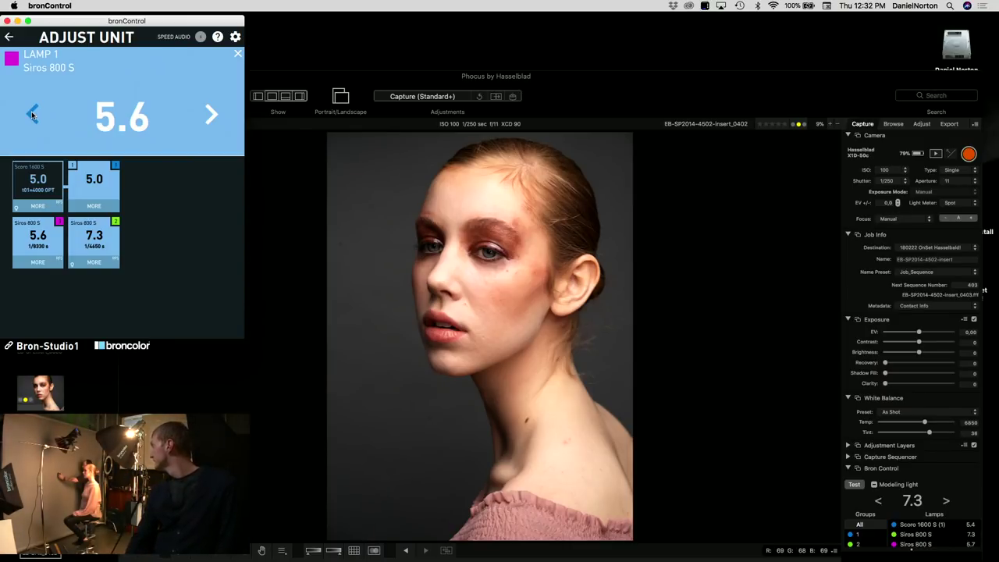
Set the magenta Siros 800 S (Lamp 1) to 5.8, check the new capture in Phocus, and return to bronControl.
{"action": "left_click", "coordinate": [209, 114]}
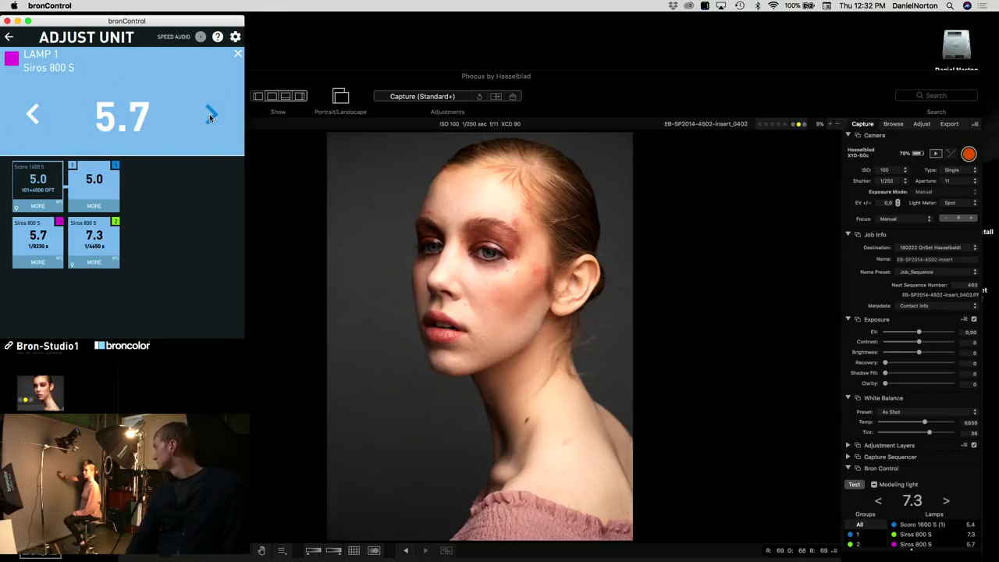
{"action": "left_click", "coordinate": [210, 114]}
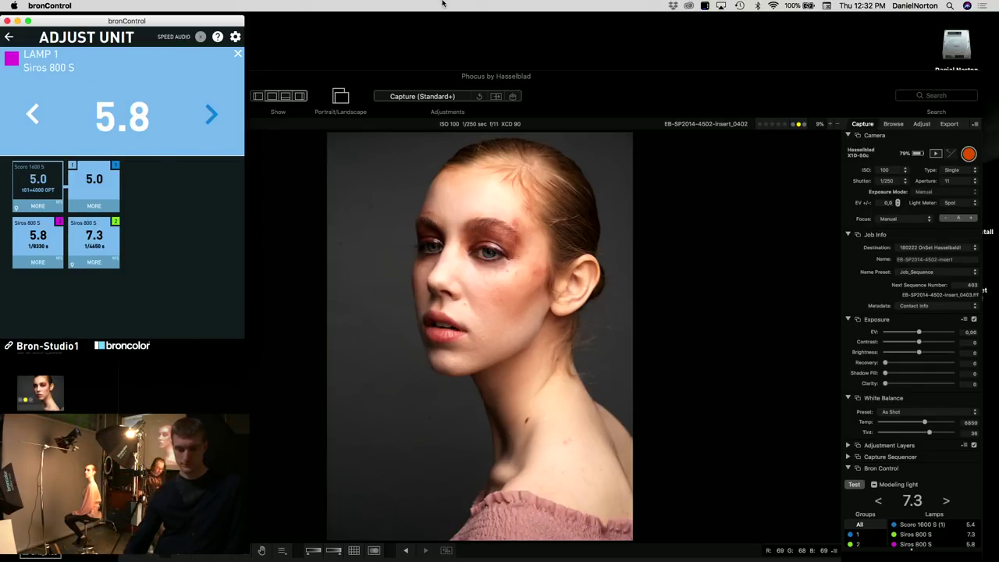
{"action": "left_click", "coordinate": [722, 190]}
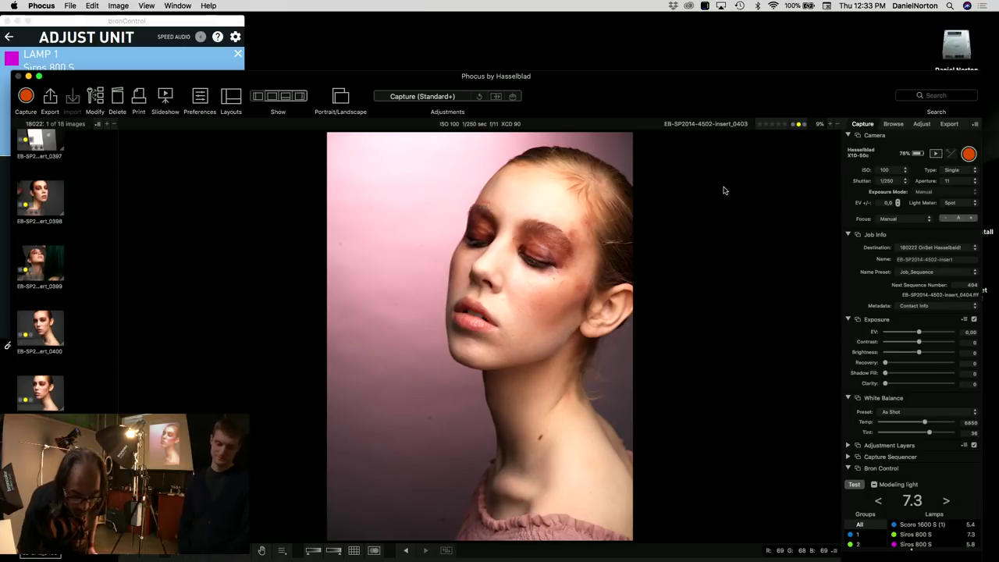
{"action": "left_click", "coordinate": [227, 23]}
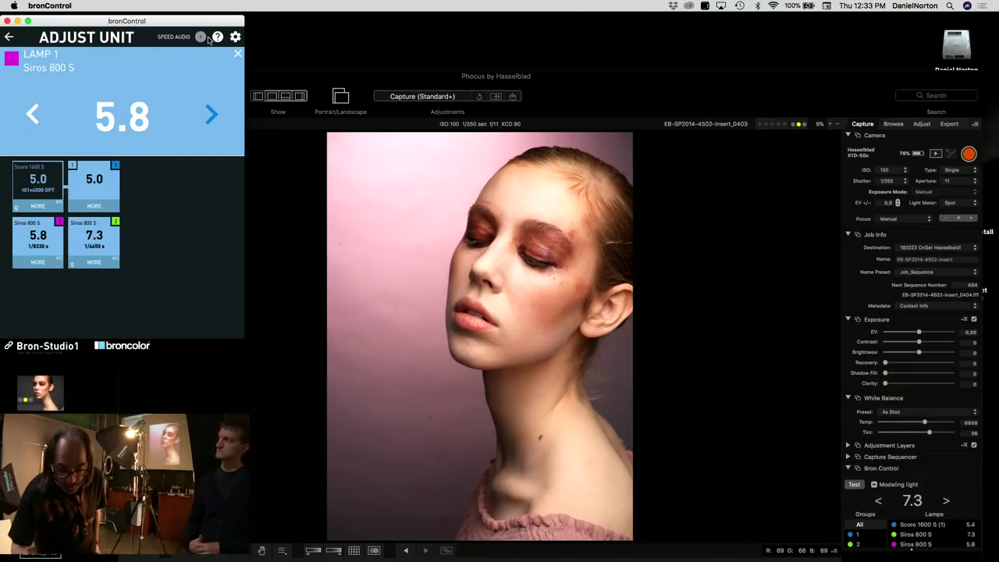
{"action": "left_click", "coordinate": [88, 240]}
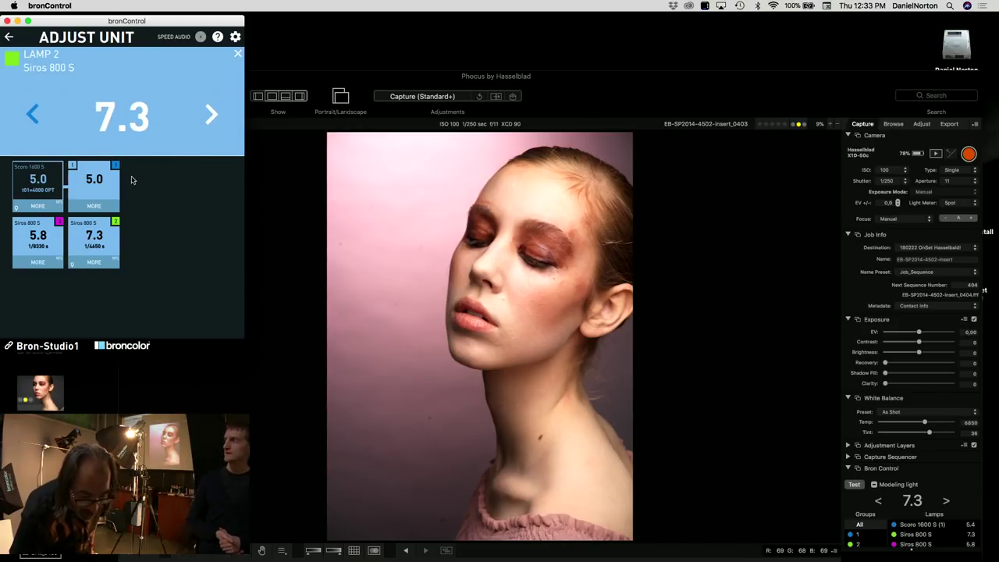
{"action": "scroll", "coordinate": [82, 255], "scroll_direction": "down", "scroll_amount": 1}
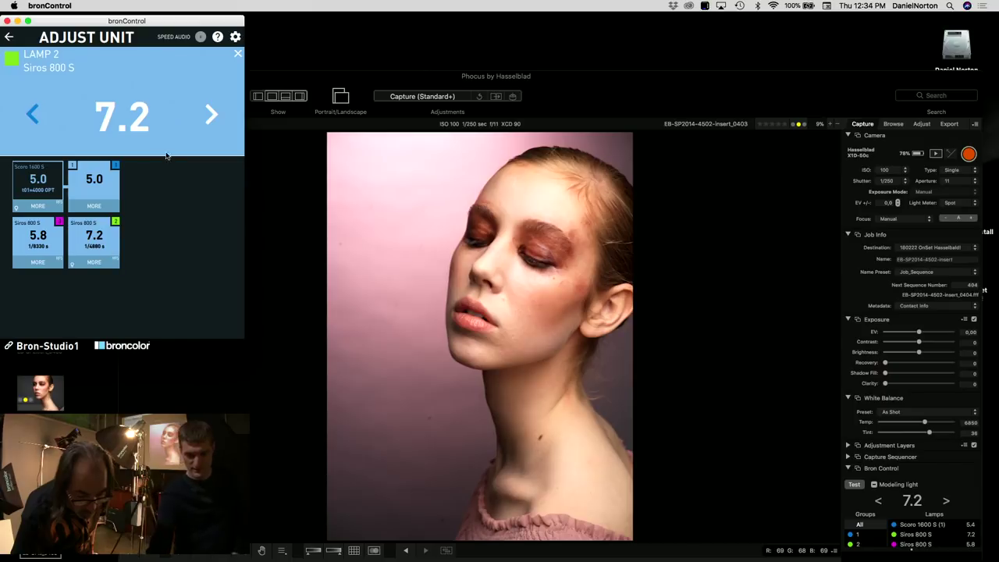
{"action": "left_click", "coordinate": [213, 116]}
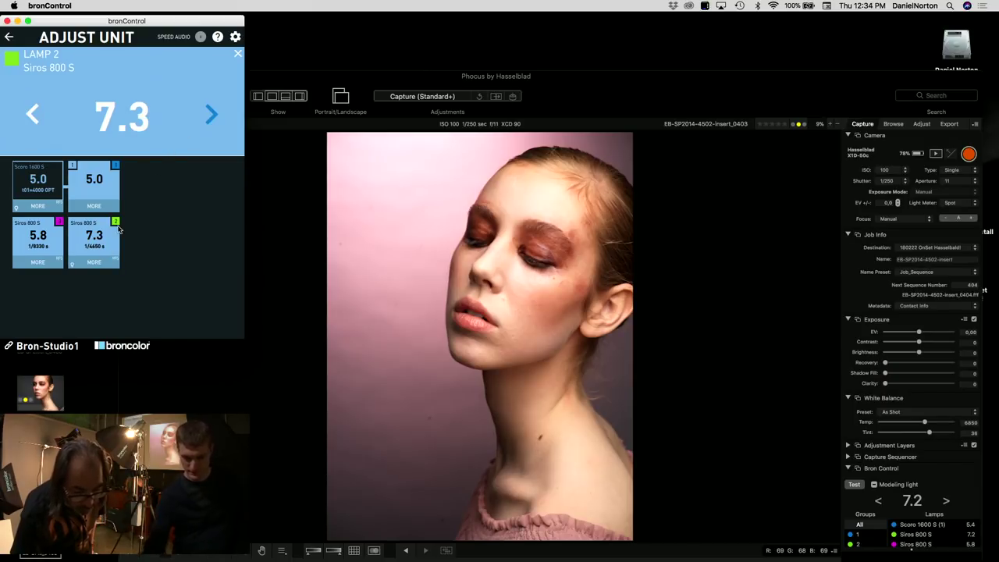
Lower the power of the magenta Siros 800 S (Lamp 1) to 5.3.
{"action": "left_click", "coordinate": [31, 254]}
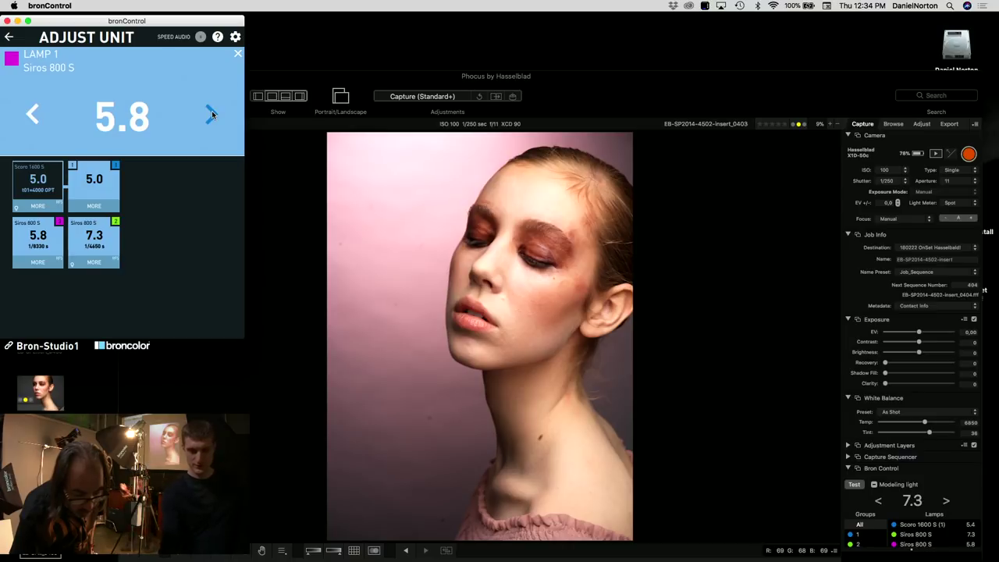
{"action": "left_click", "coordinate": [32, 115]}
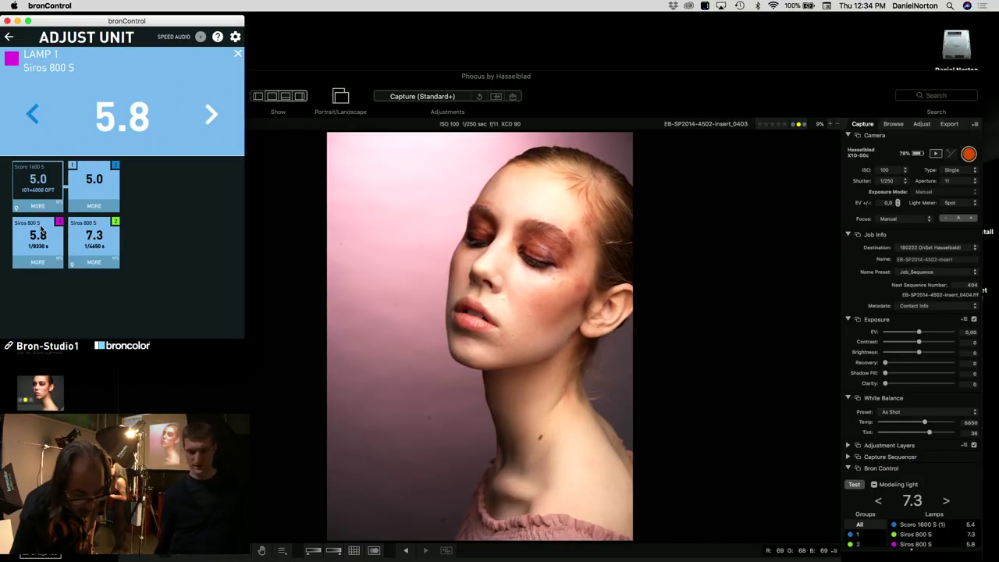
{"action": "left_click", "coordinate": [30, 115]}
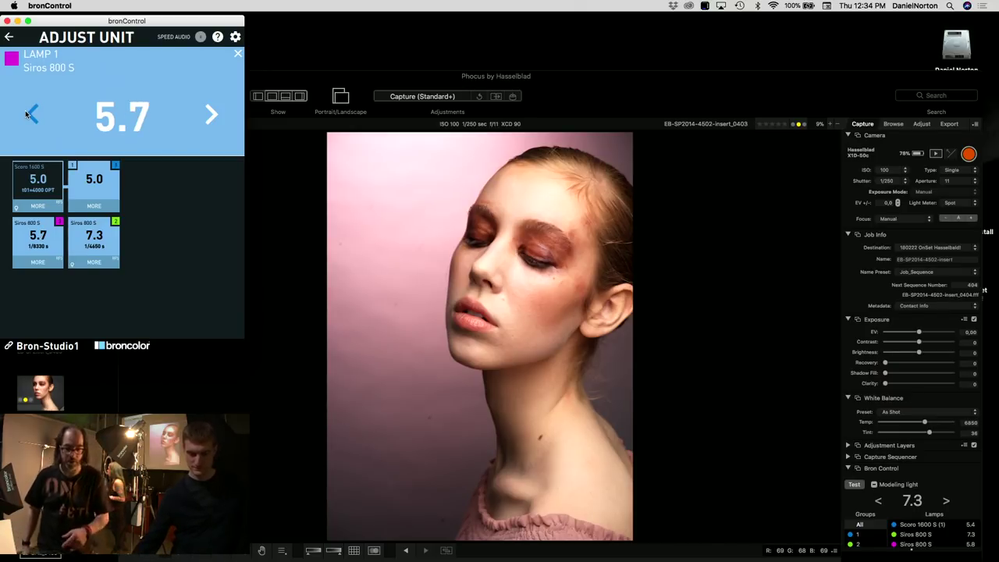
{"action": "left_click", "coordinate": [32, 115]}
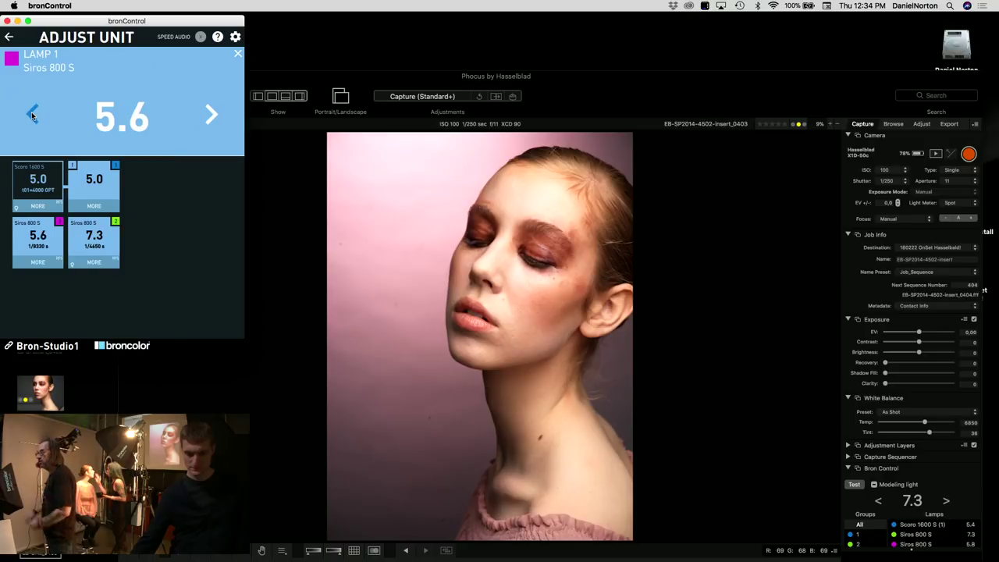
{"action": "left_click", "coordinate": [32, 114]}
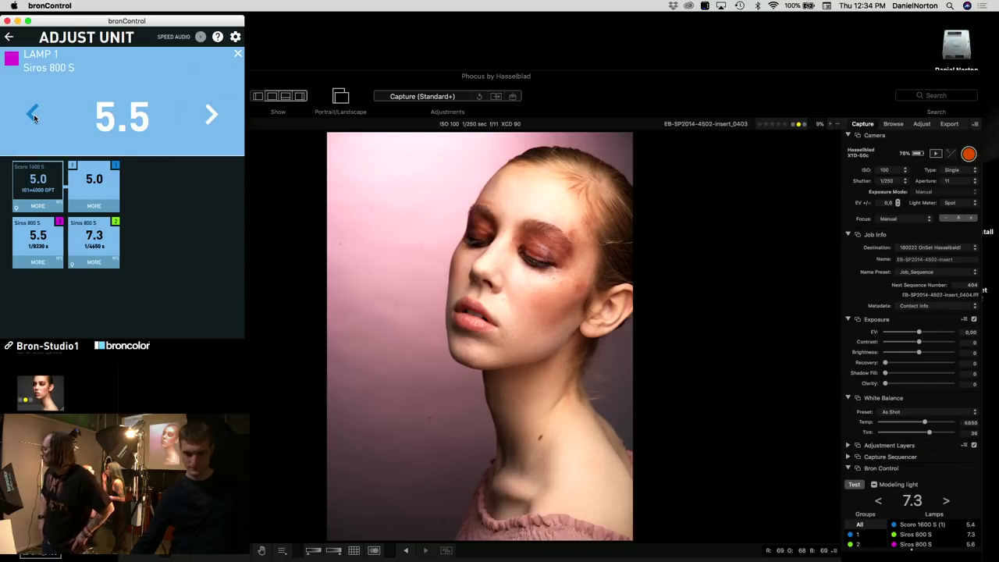
{"action": "left_click", "coordinate": [32, 115]}
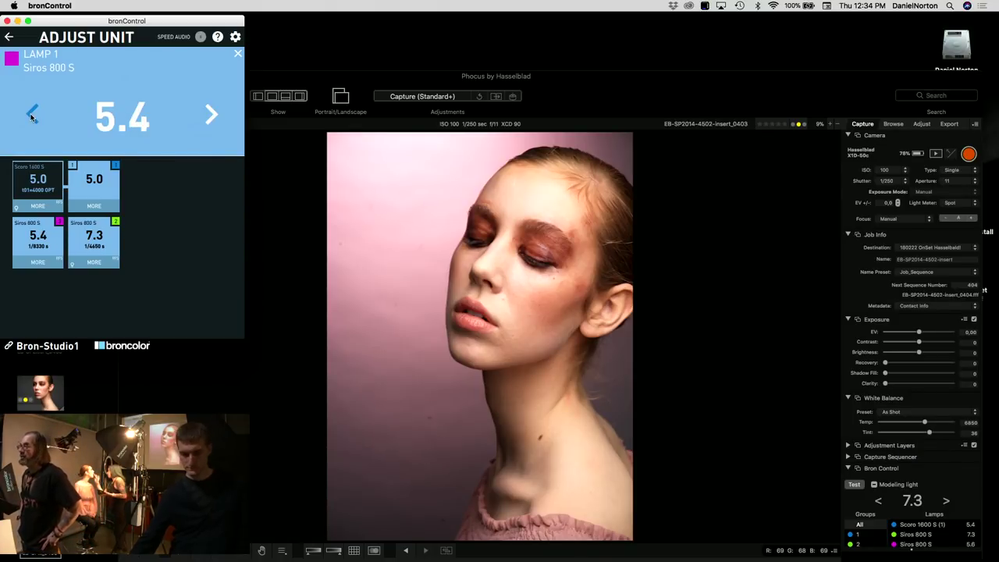
{"action": "left_click", "coordinate": [32, 115]}
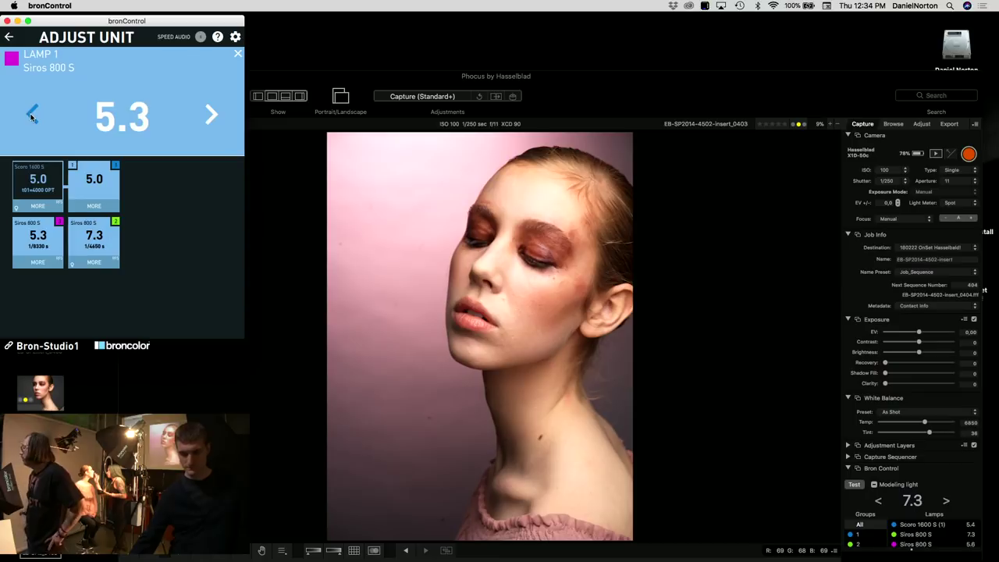
Switch to Phocus and examine the eye makeup at 100% in captures 0404 and 0405.
{"action": "left_click", "coordinate": [280, 234]}
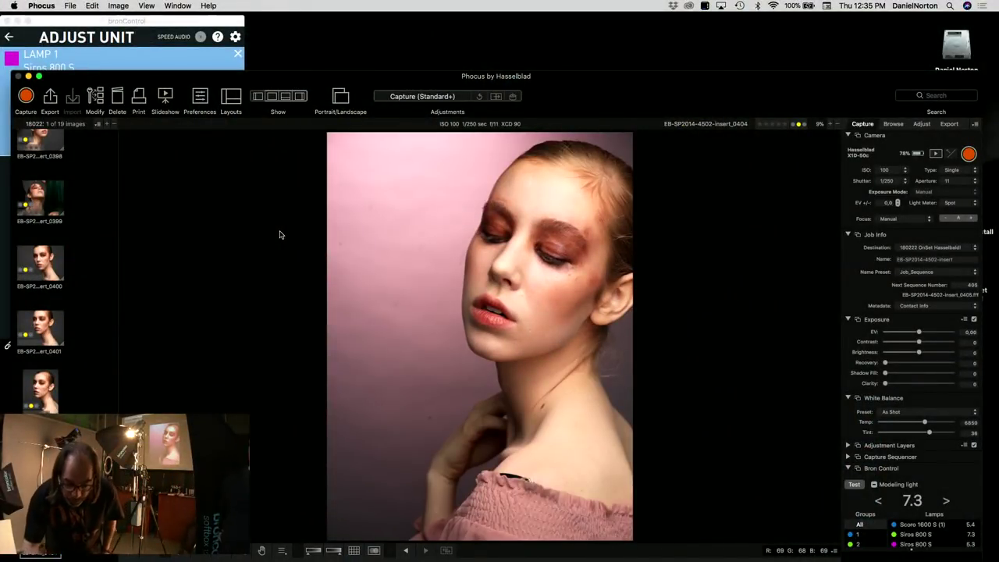
{"action": "left_click", "coordinate": [560, 250]}
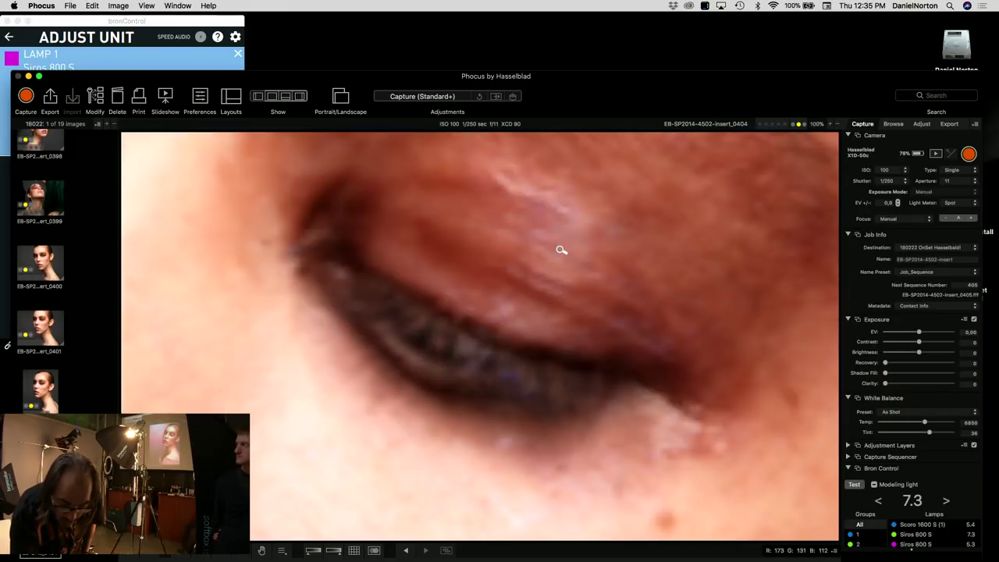
{"action": "left_click", "coordinate": [561, 250]}
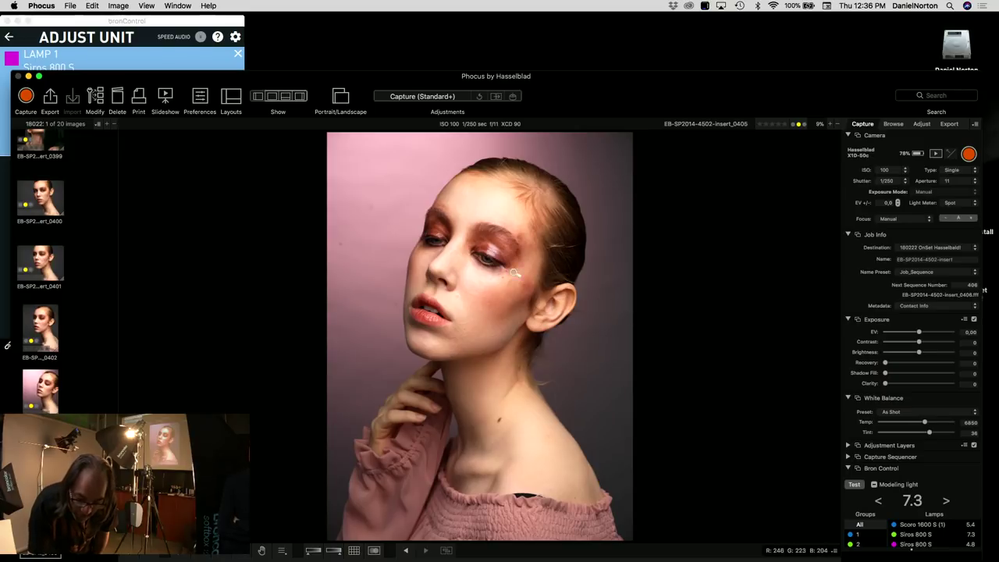
{"action": "left_click", "coordinate": [501, 243]}
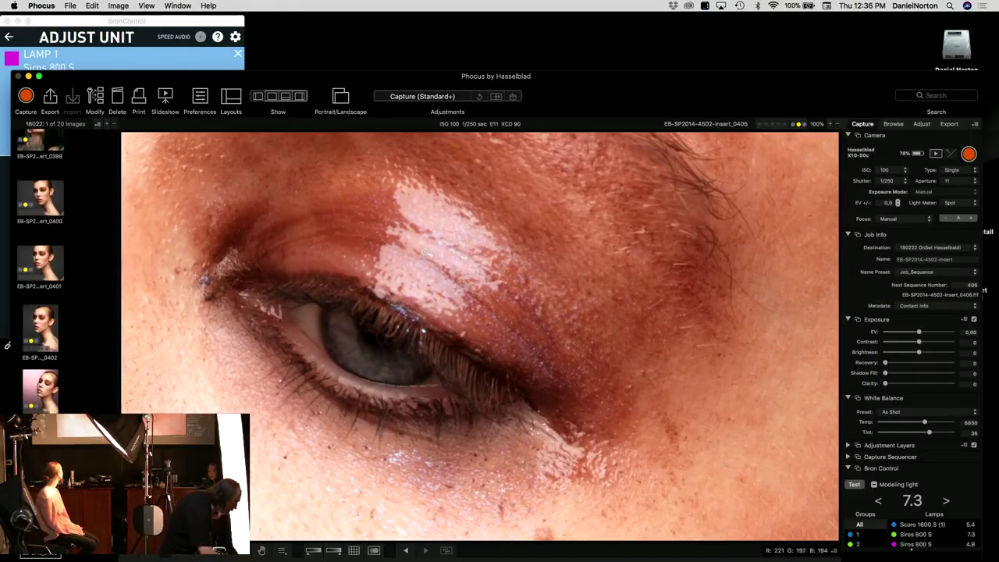
{"action": "left_click", "coordinate": [437, 267]}
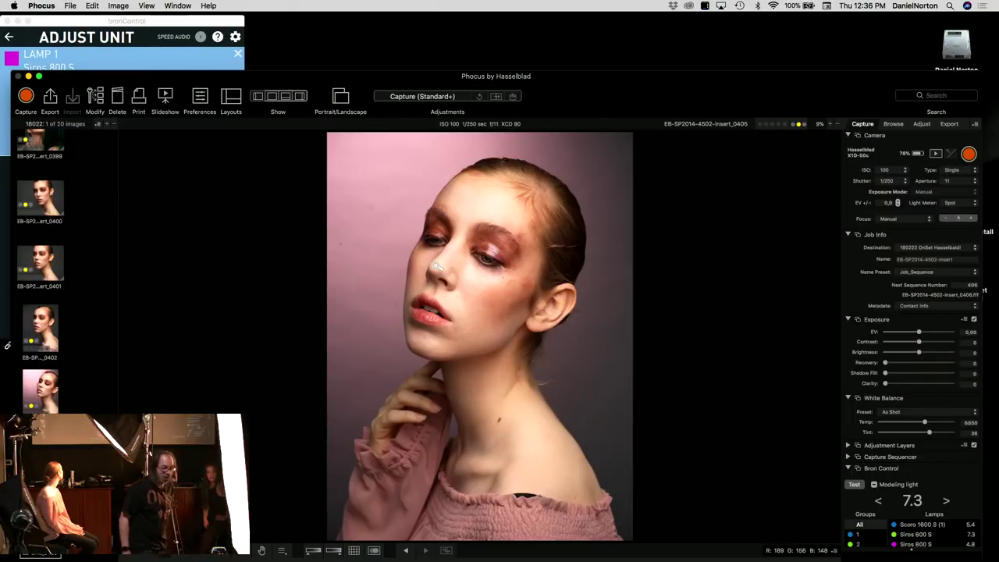
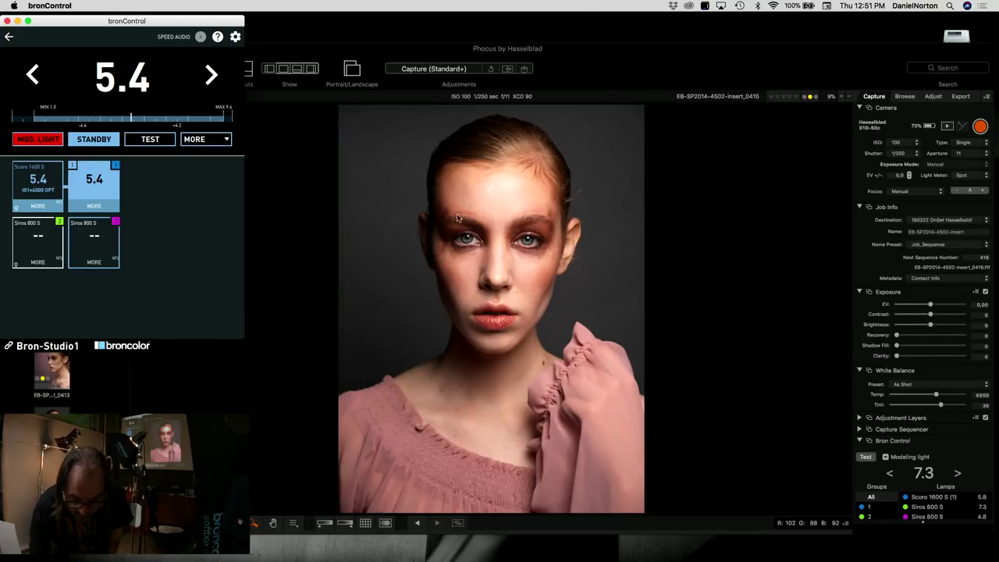
Switch to Phocus and check the eye's sharpness and makeup at 100% in captures 0415, 0416 and 0417.
{"action": "left_click", "coordinate": [515, 245]}
{"action": "left_click", "coordinate": [518, 241]}
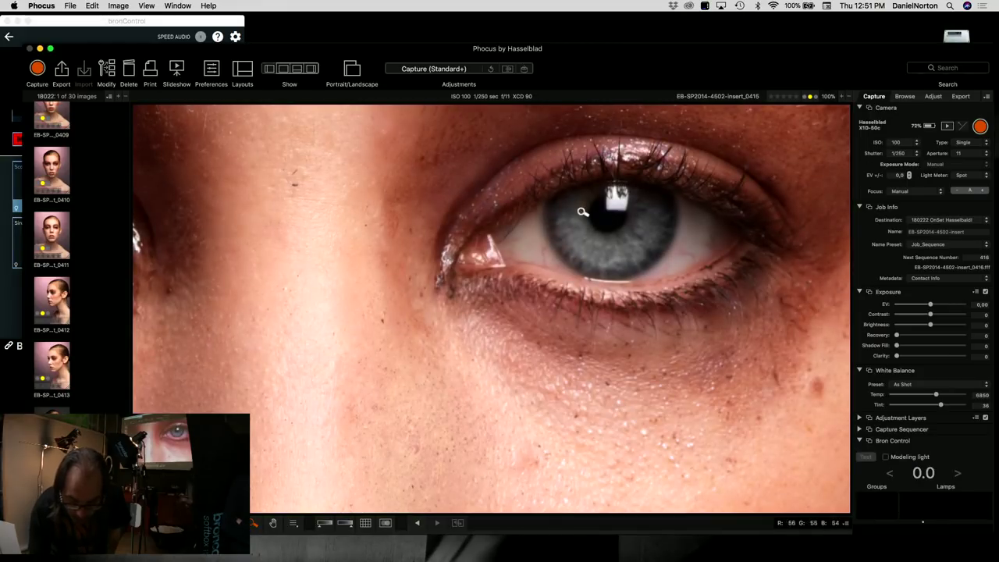
{"action": "left_click", "coordinate": [622, 159]}
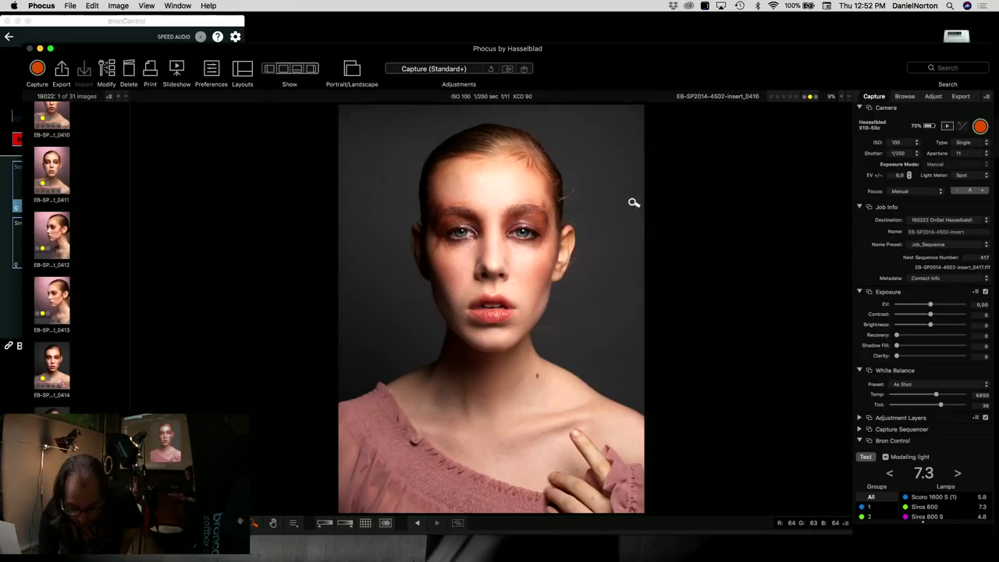
{"action": "left_click", "coordinate": [535, 218]}
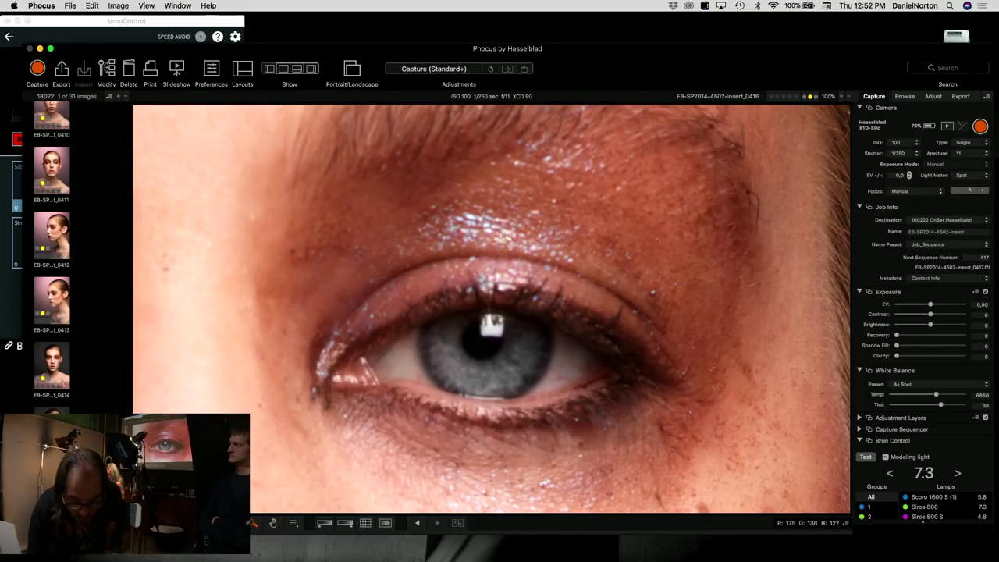
{"action": "left_click", "coordinate": [494, 274]}
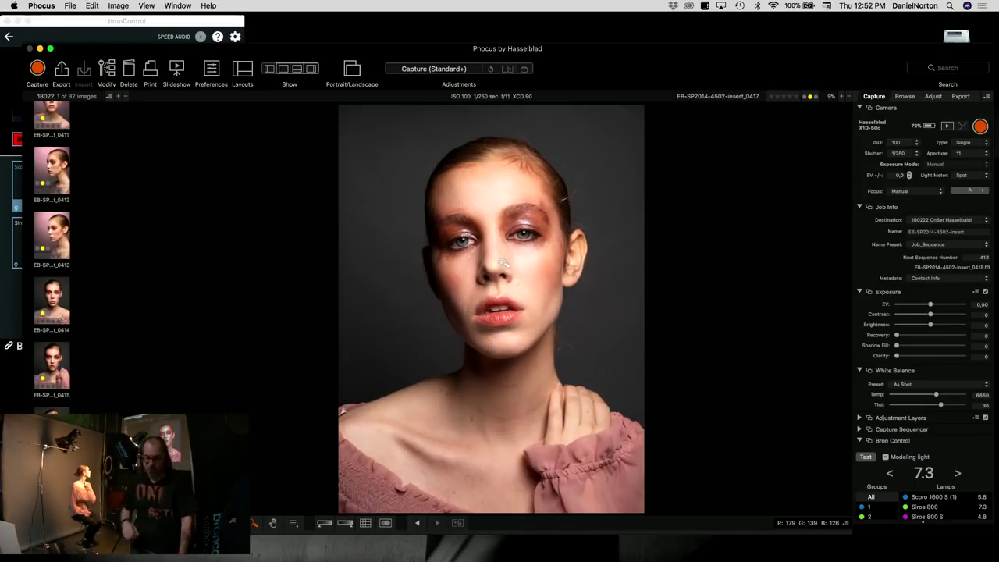
{"action": "left_click", "coordinate": [531, 234]}
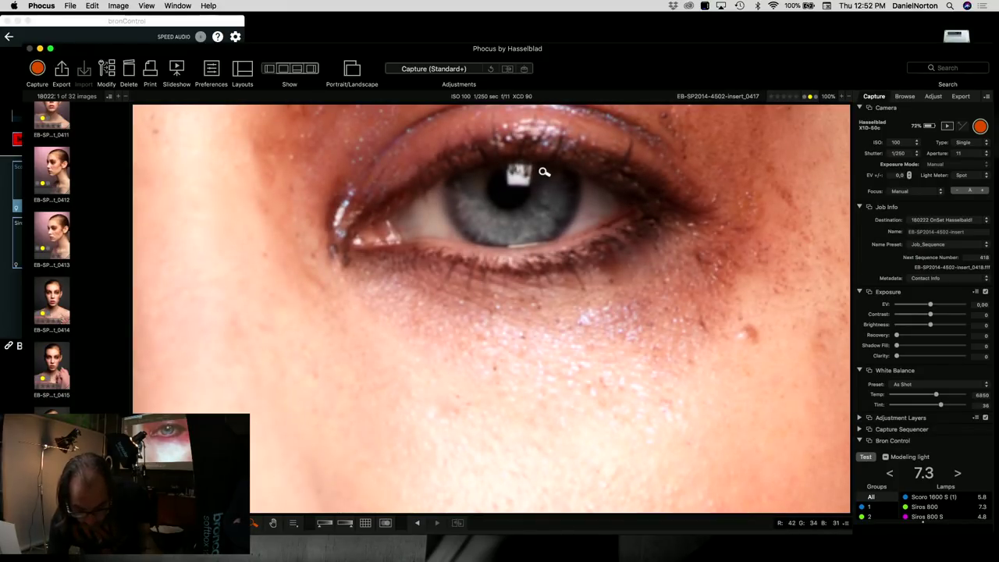
Check the sharpness and makeup of both eyes at 100% in capture 0418.
{"action": "left_click", "coordinate": [543, 171]}
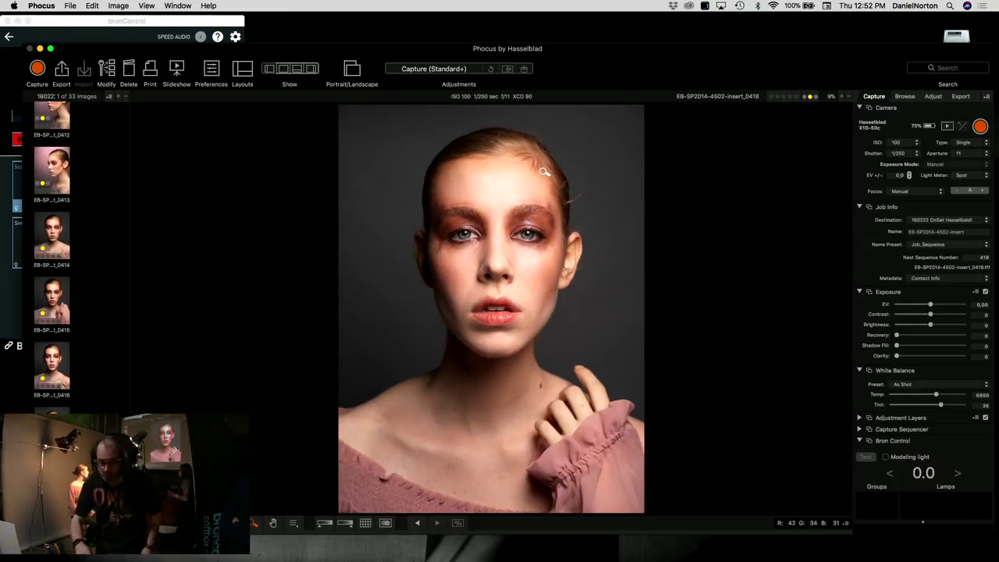
{"action": "left_click", "coordinate": [511, 230]}
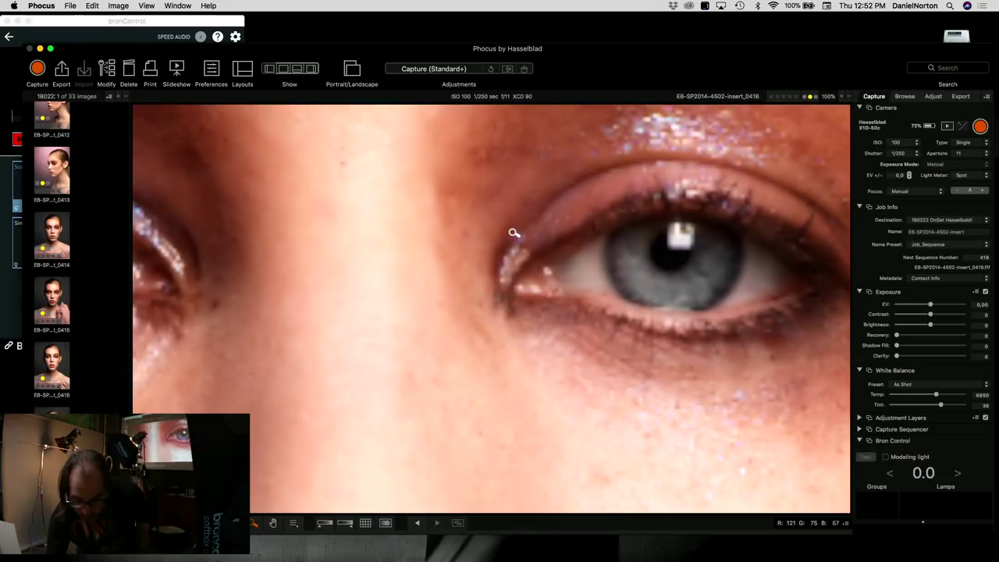
{"action": "left_click", "coordinate": [685, 266]}
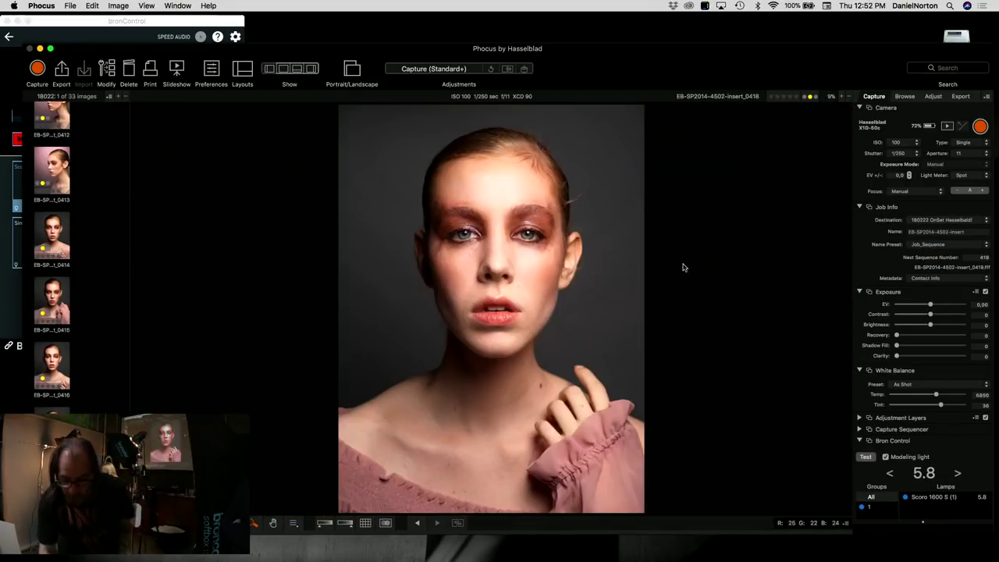
{"action": "left_click", "coordinate": [531, 233]}
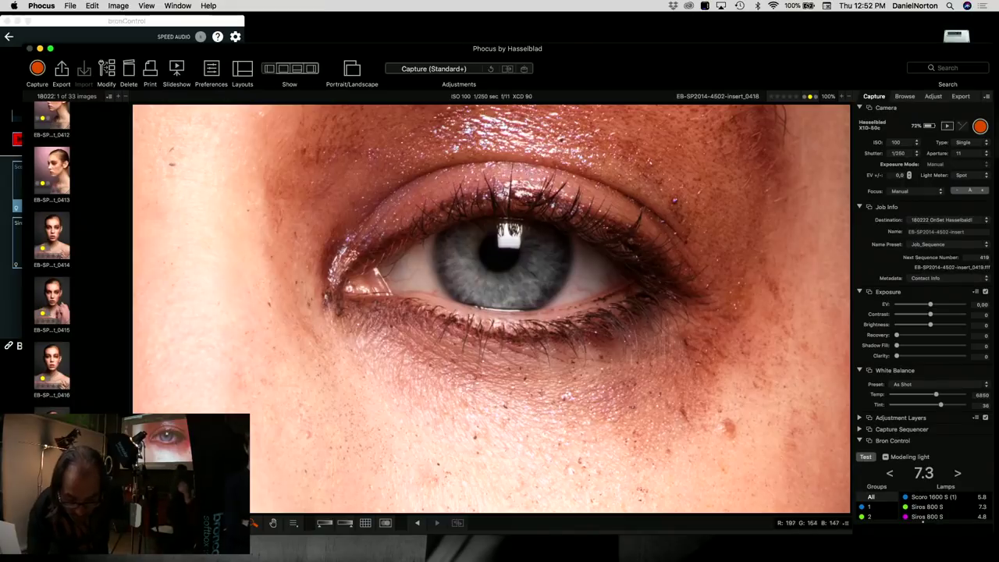
{"action": "left_click", "coordinate": [529, 179]}
{"action": "left_click", "coordinate": [467, 231]}
{"action": "left_click", "coordinate": [460, 261]}
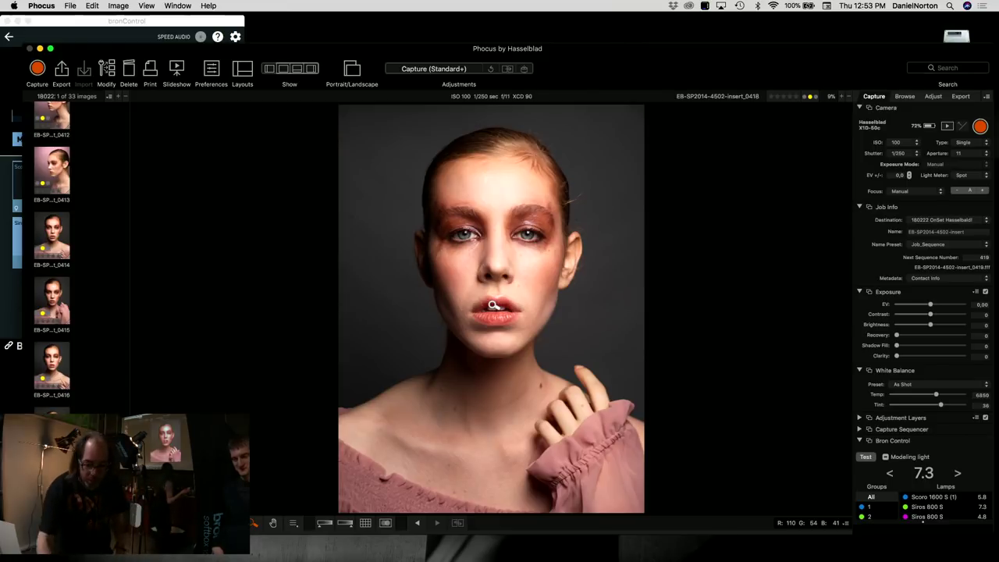
Compare capture 0418 side by side with capture 0411, and return to bronControl.
{"action": "scroll", "coordinate": [64, 281], "scroll_direction": "up", "scroll_amount": 4}
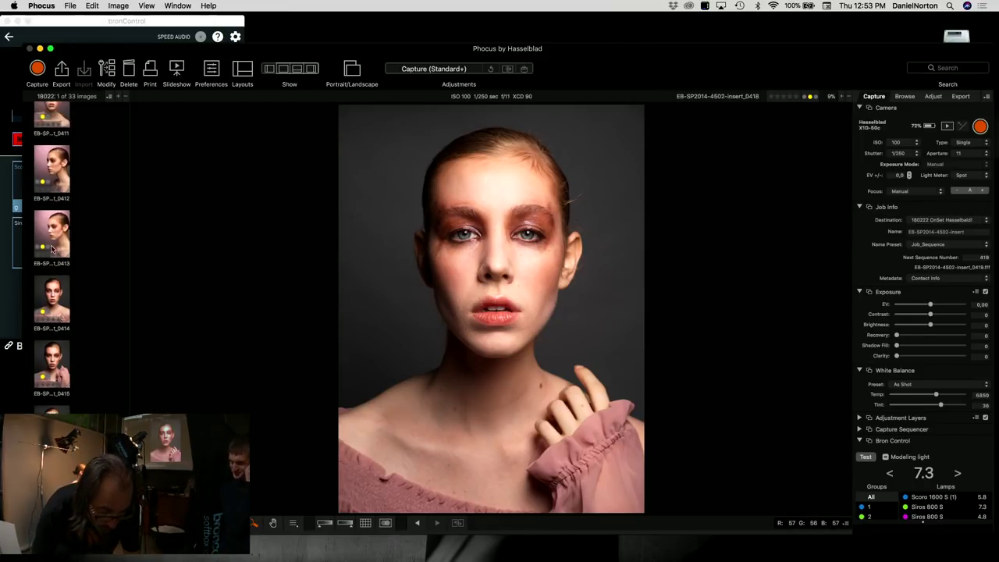
{"action": "left_click", "coordinate": [54, 196]}
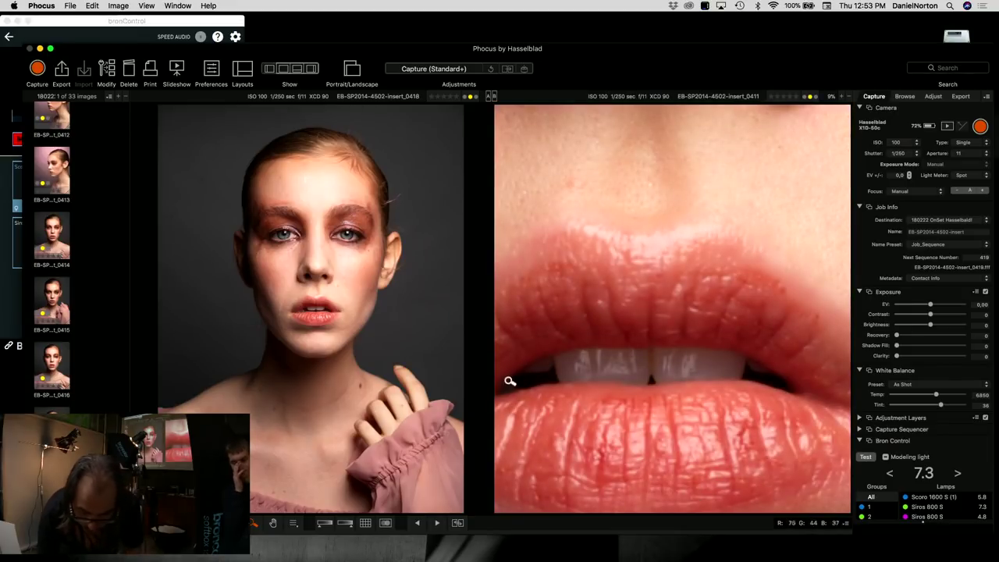
{"action": "left_click", "coordinate": [602, 289]}
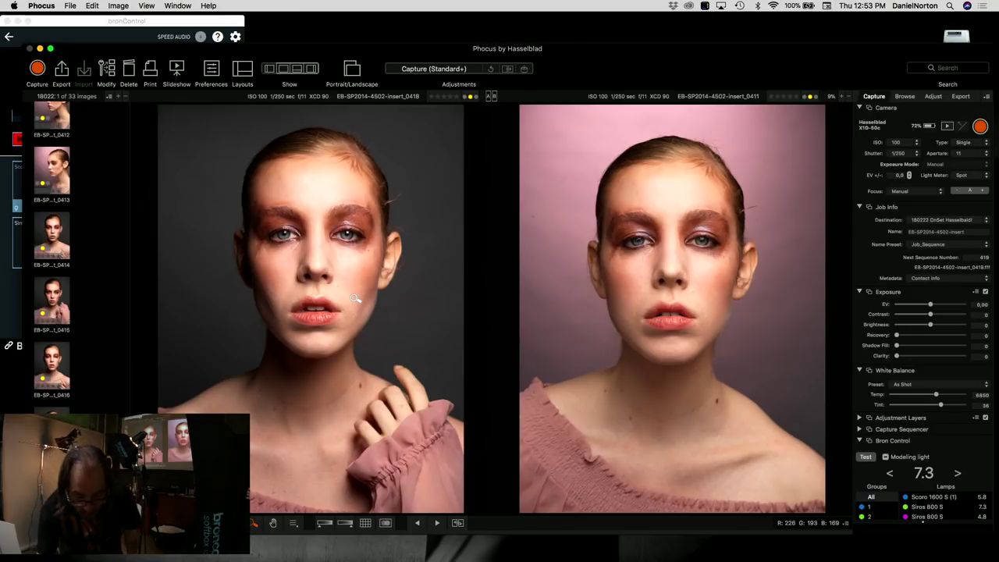
{"action": "left_click", "coordinate": [162, 30]}
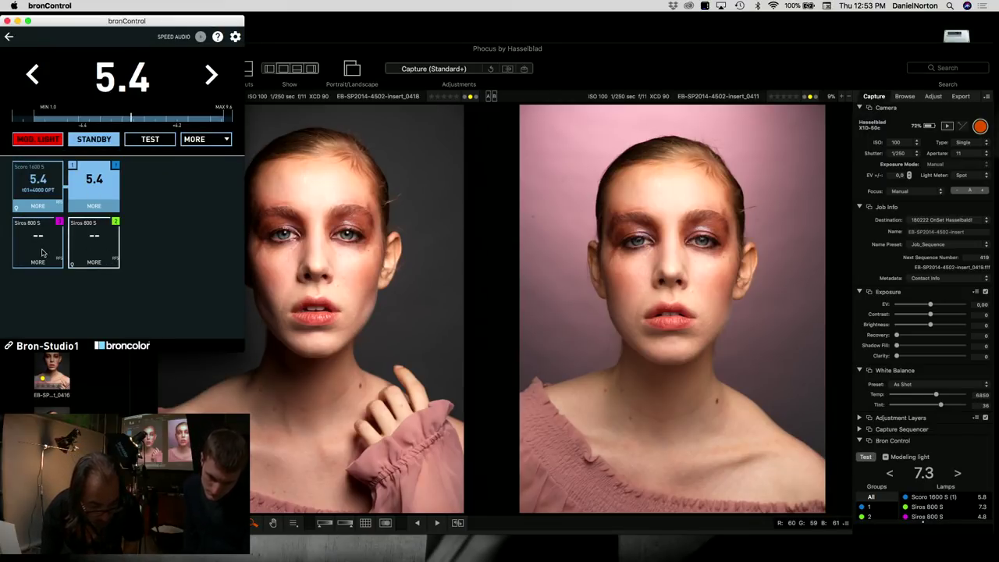
{"action": "left_click", "coordinate": [108, 245]}
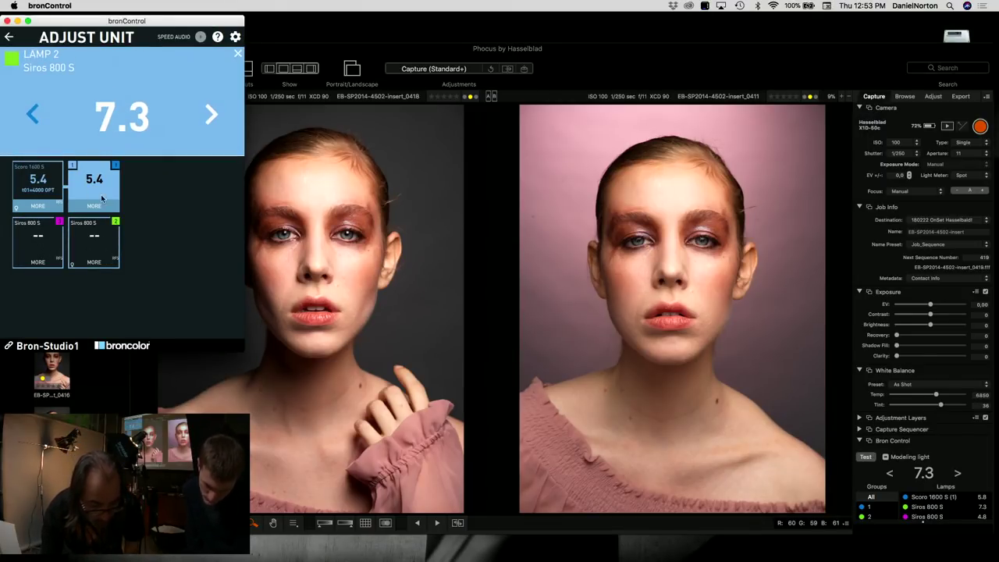
{"action": "left_click", "coordinate": [108, 261]}
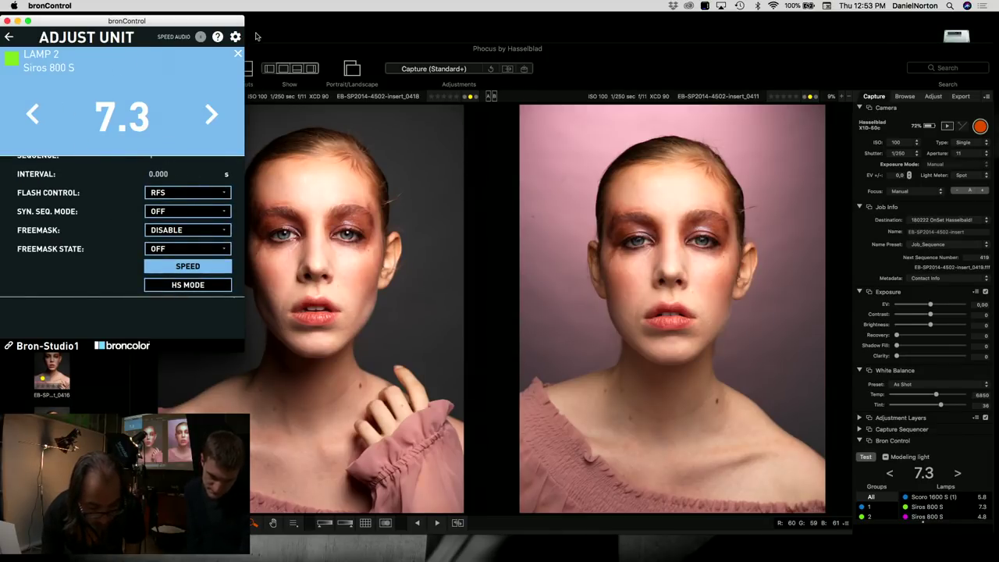
{"action": "left_click", "coordinate": [235, 53]}
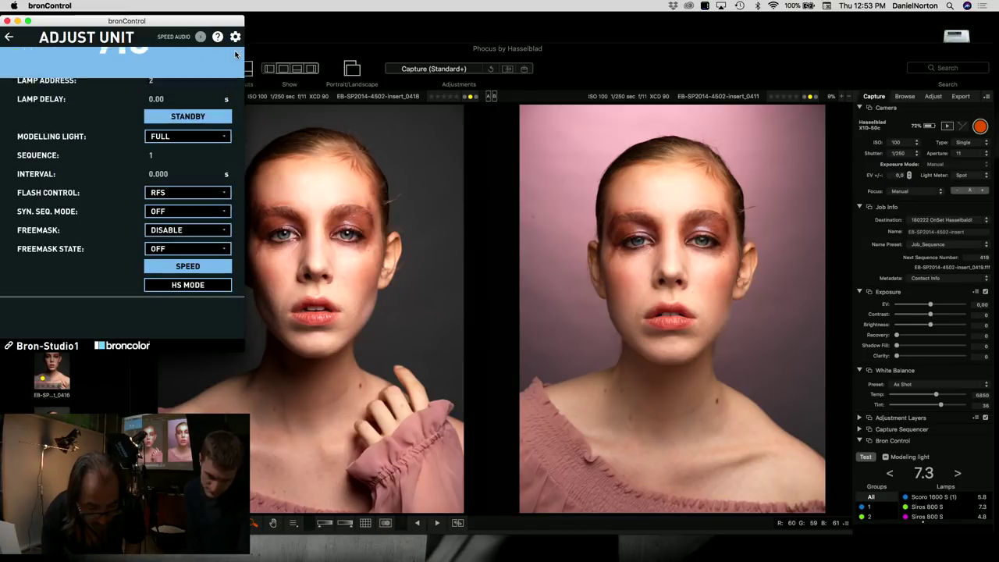
{"action": "left_click", "coordinate": [9, 36]}
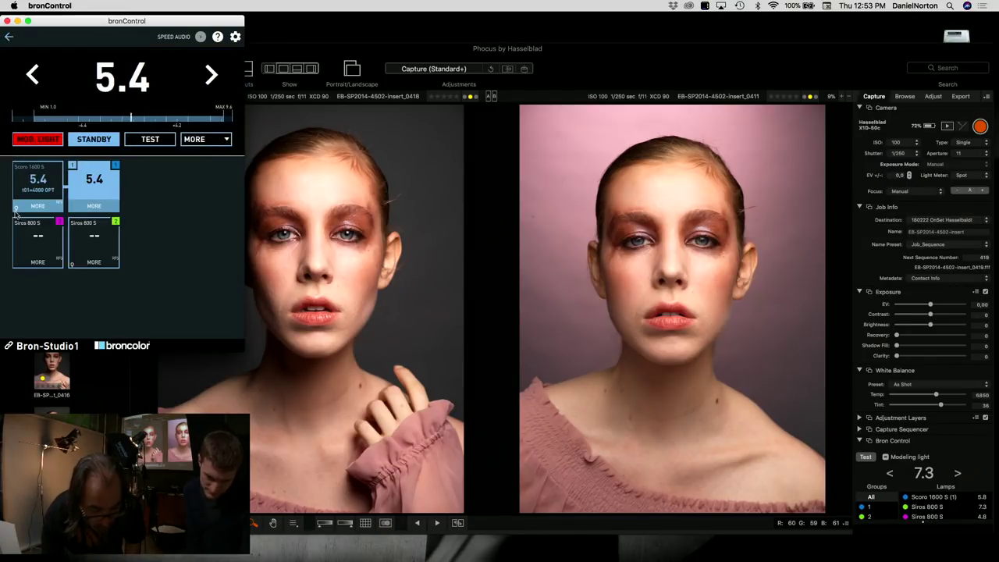
Take the magenta Siros 800 S (lamp address 3) out of standby.
{"action": "left_click", "coordinate": [57, 263]}
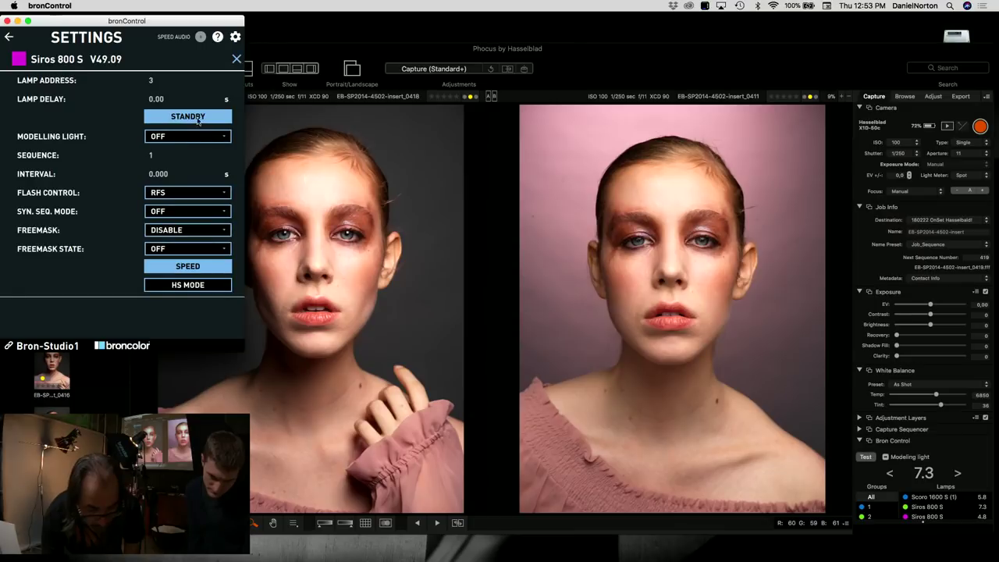
{"action": "left_click_drag", "start_coordinate": [198, 127], "coordinate": [197, 101]}
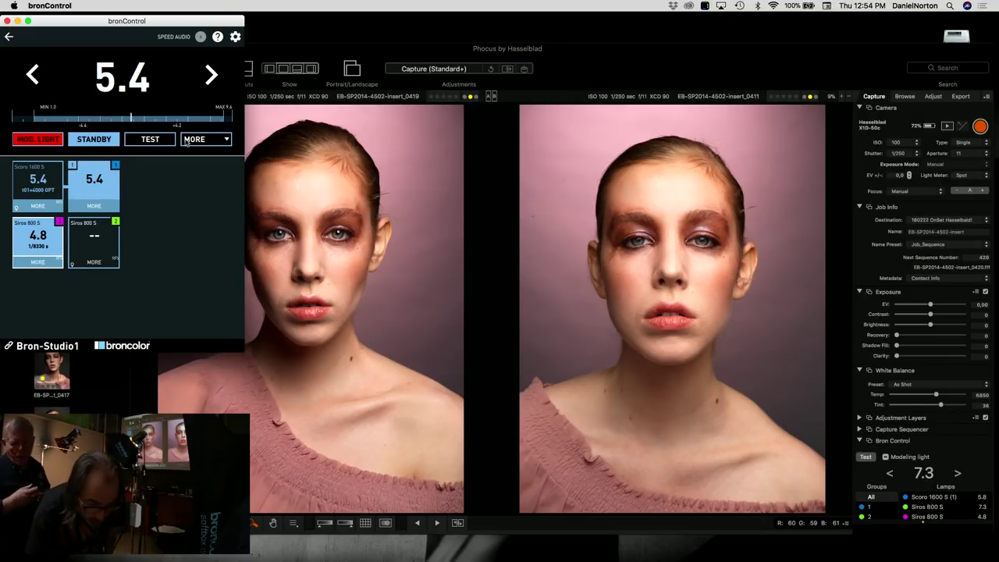
Switch to Phocus and check the eye's sharpness and makeup at 100% in capture 0421.
{"action": "left_click", "coordinate": [370, 31]}
{"action": "left_click", "coordinate": [239, 444]}
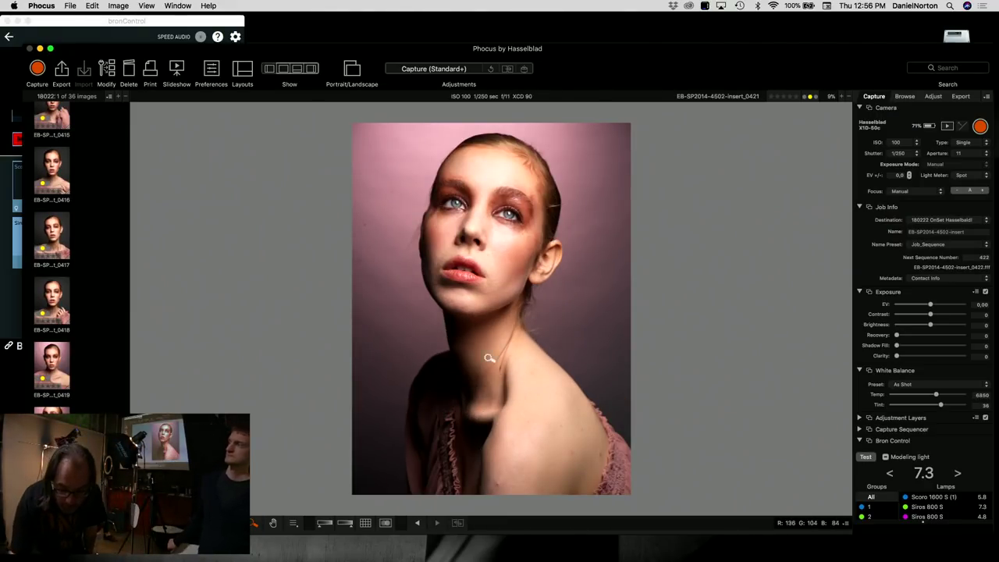
{"action": "left_click_drag", "start_coordinate": [509, 216], "coordinate": [520, 221]}
{"action": "left_click", "coordinate": [513, 202]}
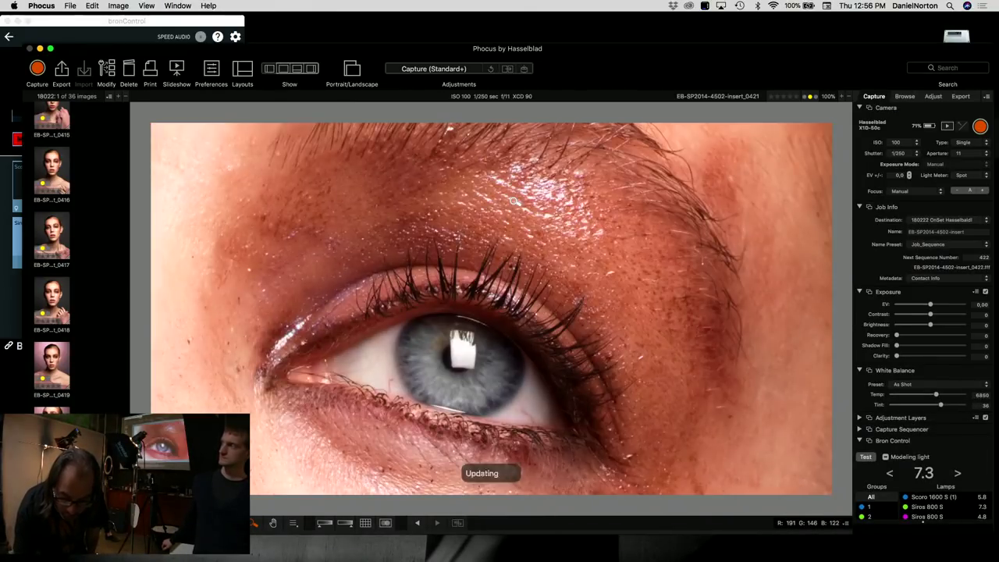
{"action": "left_click", "coordinate": [545, 249]}
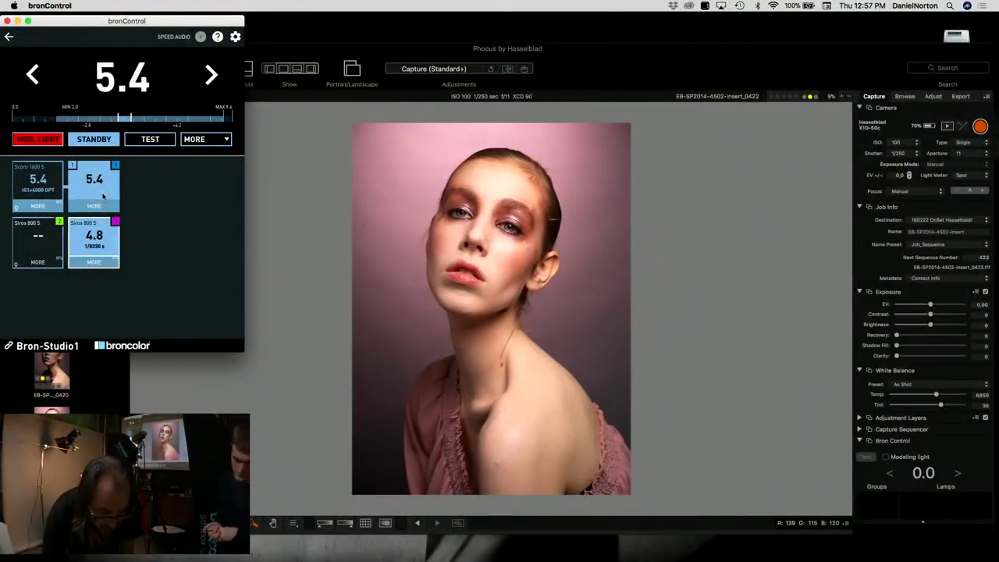
Put the Scoro 1600 S lamp (address 1) in standby in bronControl and take the green Siros 800 S out of standby.
{"action": "left_click", "coordinate": [109, 209]}
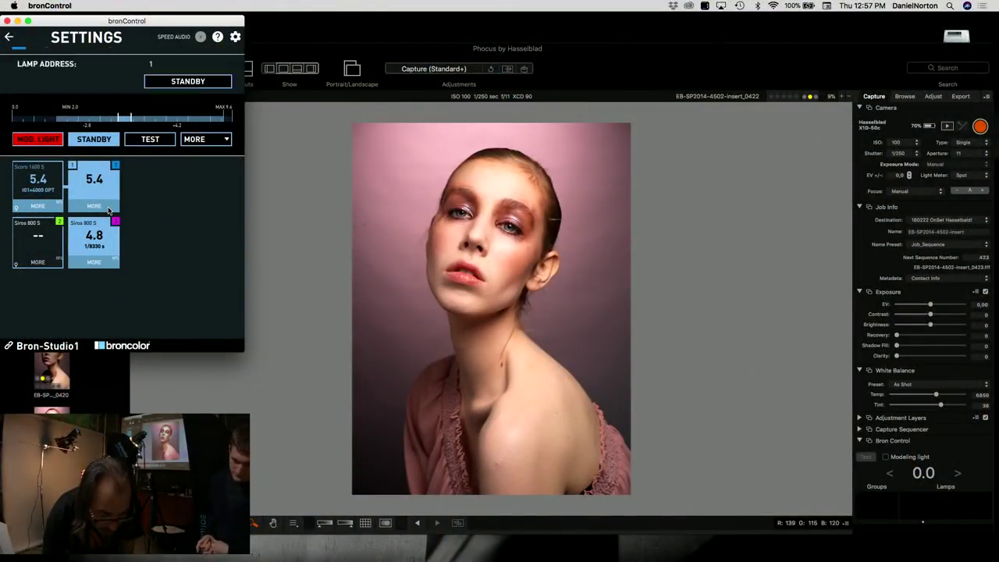
{"action": "left_click", "coordinate": [189, 102]}
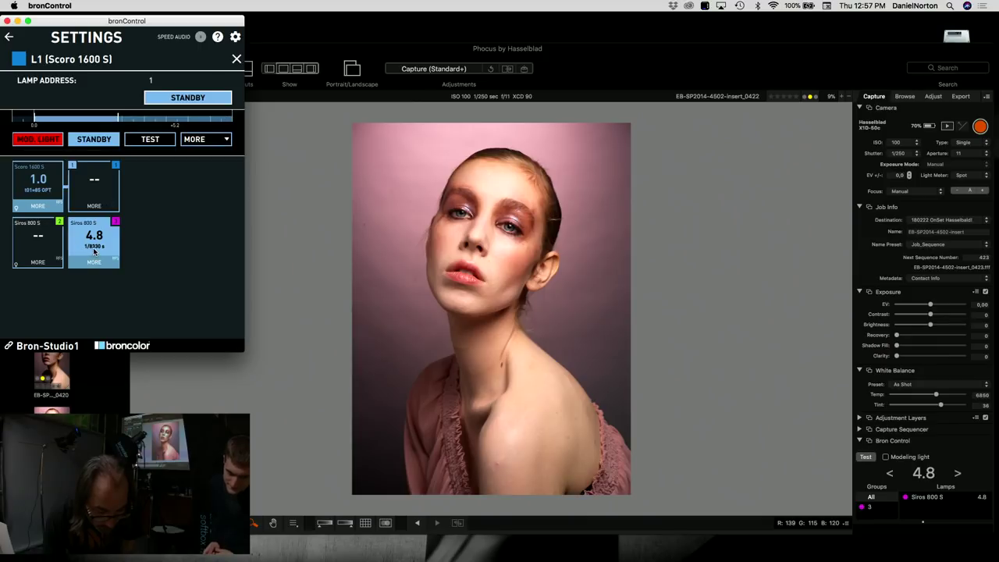
{"action": "left_click", "coordinate": [93, 251]}
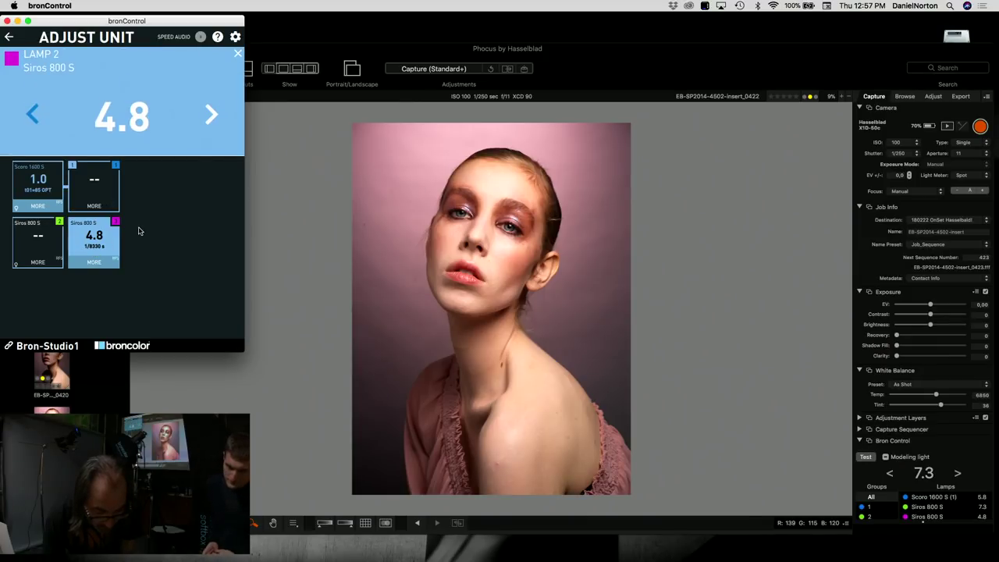
{"action": "left_click", "coordinate": [238, 55]}
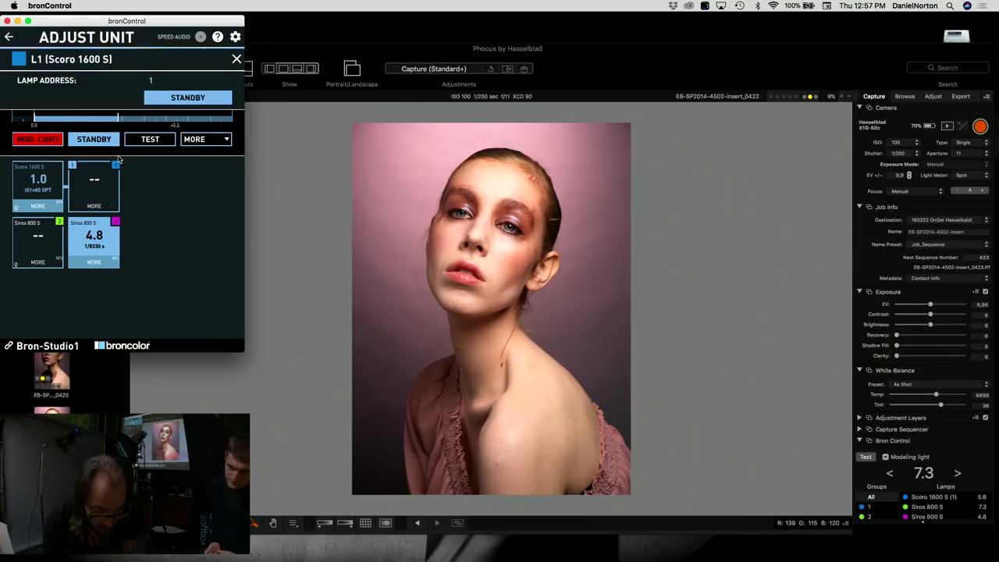
{"action": "left_click", "coordinate": [36, 239]}
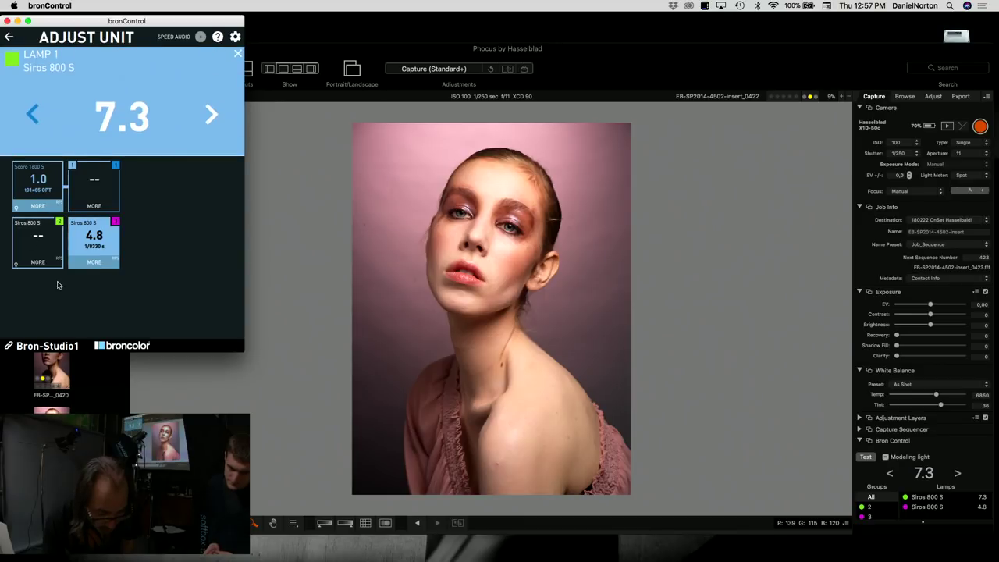
{"action": "left_click", "coordinate": [238, 56]}
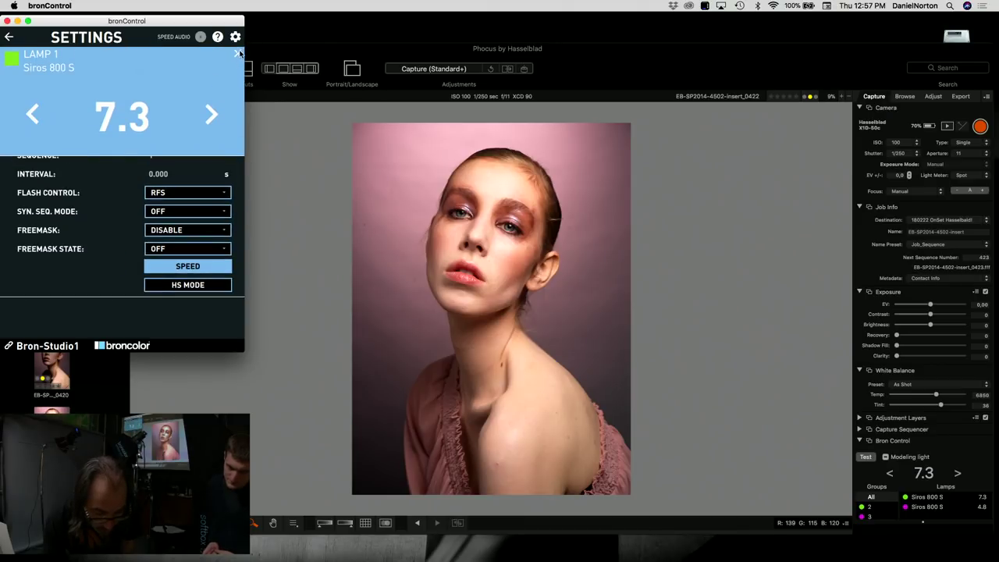
{"action": "left_click", "coordinate": [238, 55]}
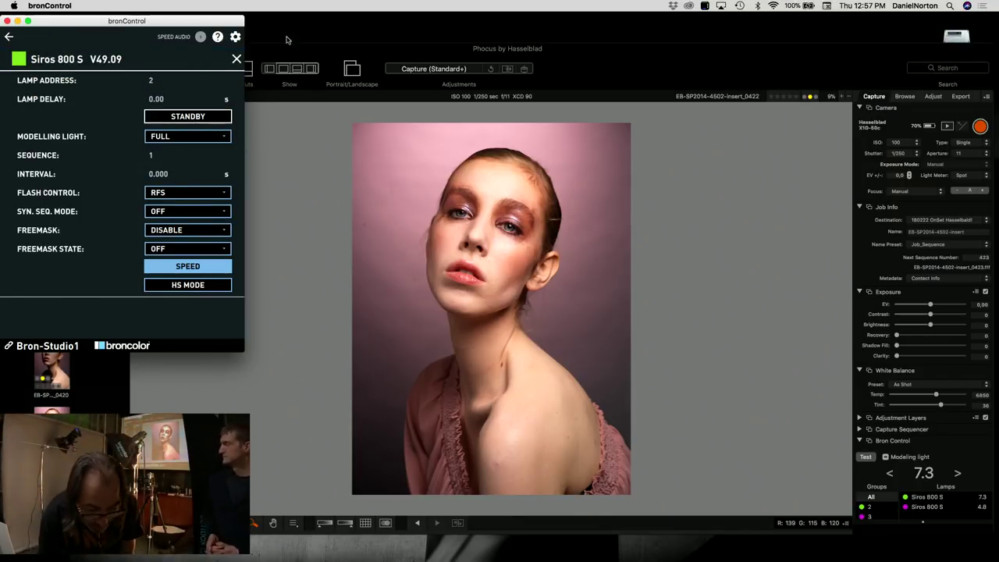
Switch to Phocus and move its window higher on the screen.
{"action": "left_click", "coordinate": [311, 50]}
{"action": "left_click_drag", "start_coordinate": [312, 52], "coordinate": [295, 37]}
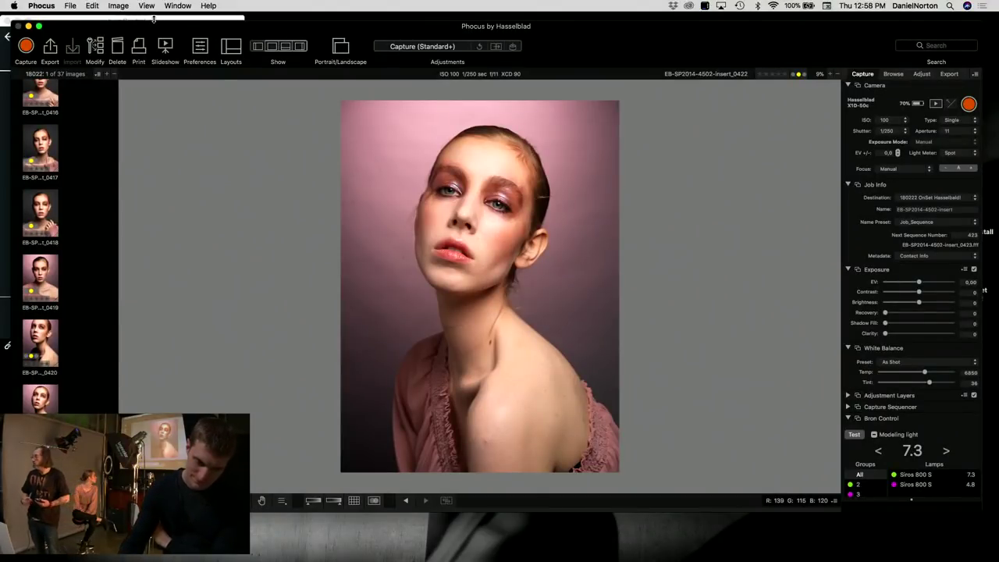
Return to bronControl and raise the power of the green Siros 800 S (Lamp 1) to 8.7.
{"action": "left_click", "coordinate": [154, 19]}
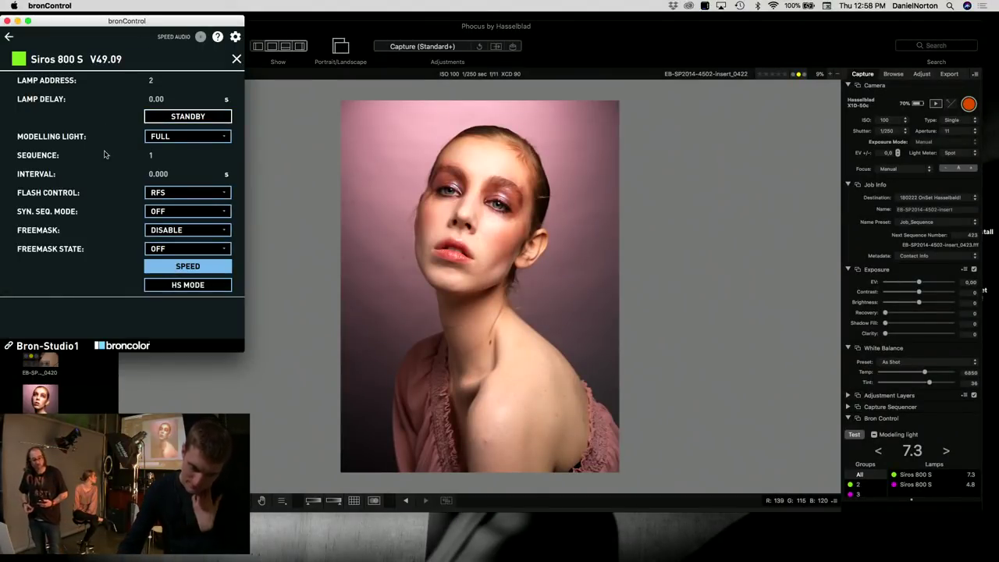
{"action": "left_click", "coordinate": [8, 37]}
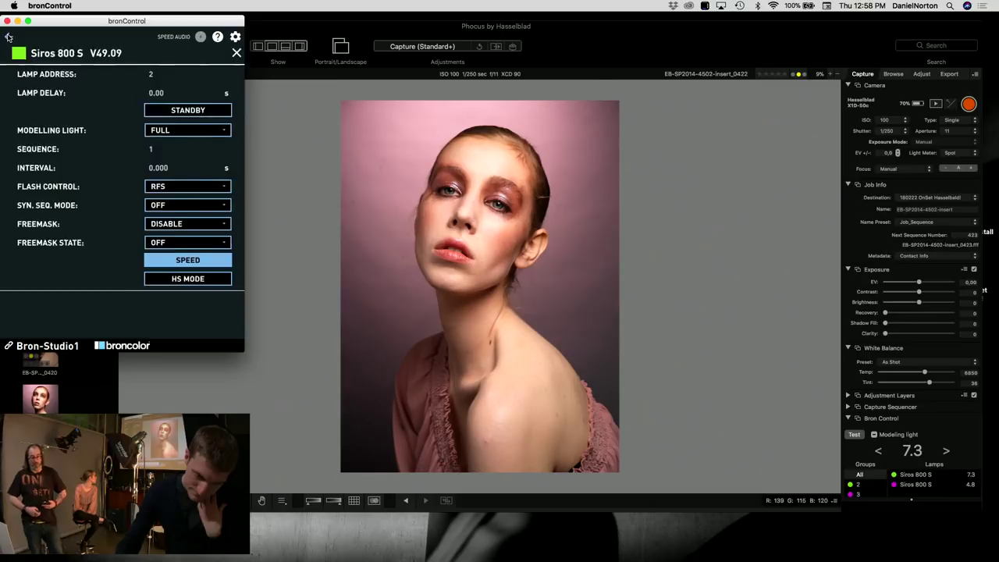
{"action": "left_click", "coordinate": [45, 243]}
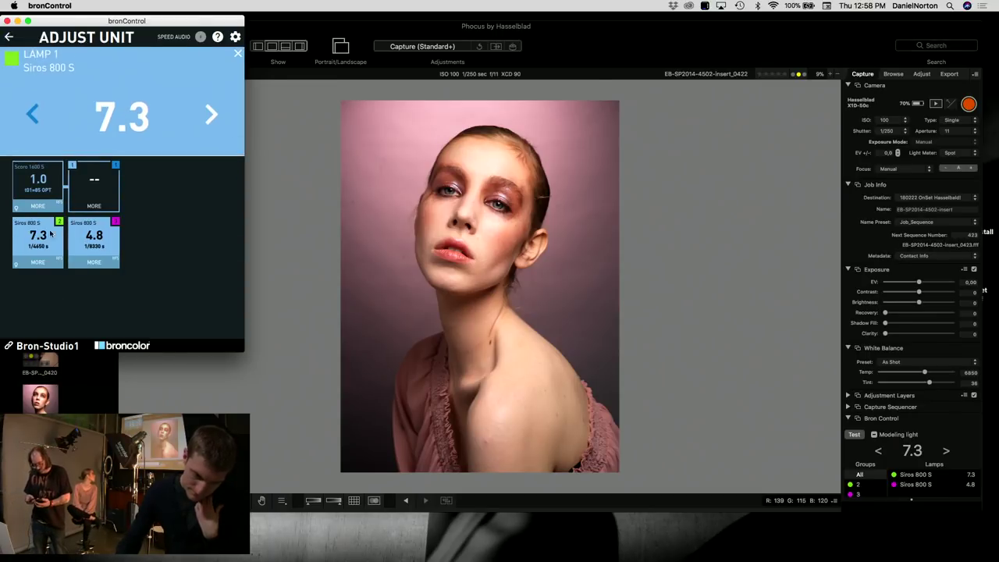
{"action": "left_click", "coordinate": [210, 114]}
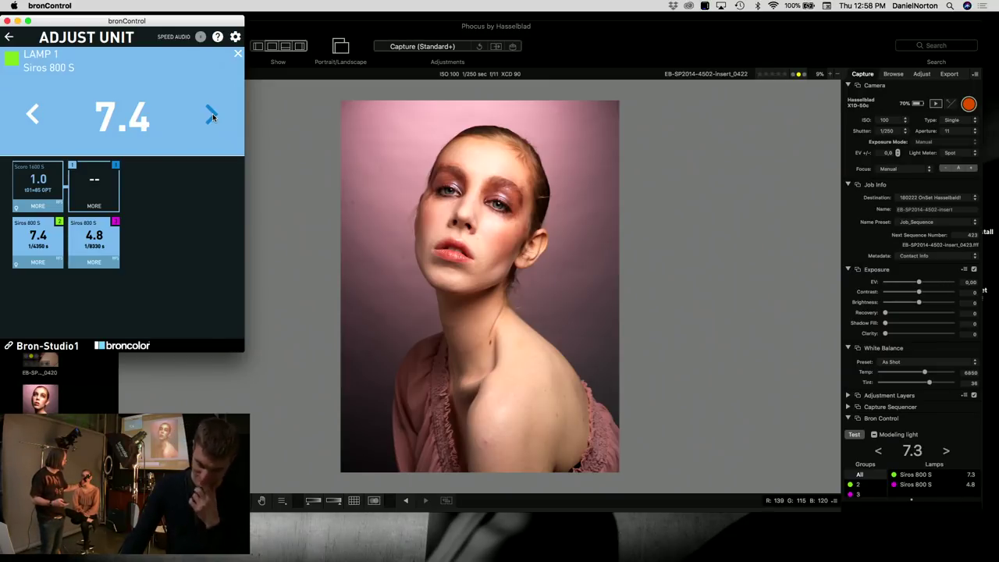
{"action": "left_click", "coordinate": [211, 114]}
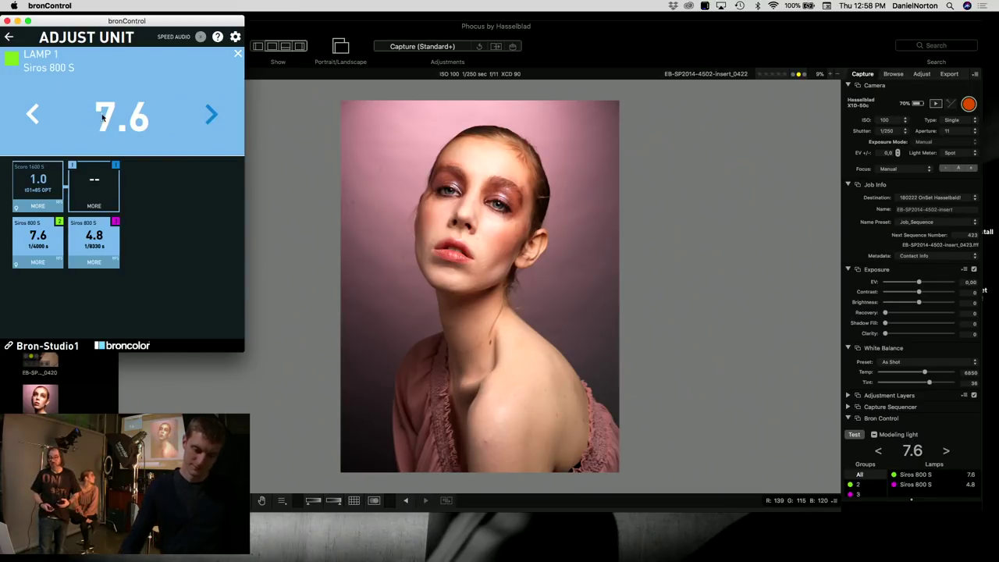
{"action": "left_click", "coordinate": [212, 115]}
{"action": "left_click", "coordinate": [215, 116]}
{"action": "left_click", "coordinate": [216, 116]}
{"action": "left_click", "coordinate": [216, 115]}
{"action": "left_click", "coordinate": [215, 115]}
{"action": "left_click", "coordinate": [215, 115]}
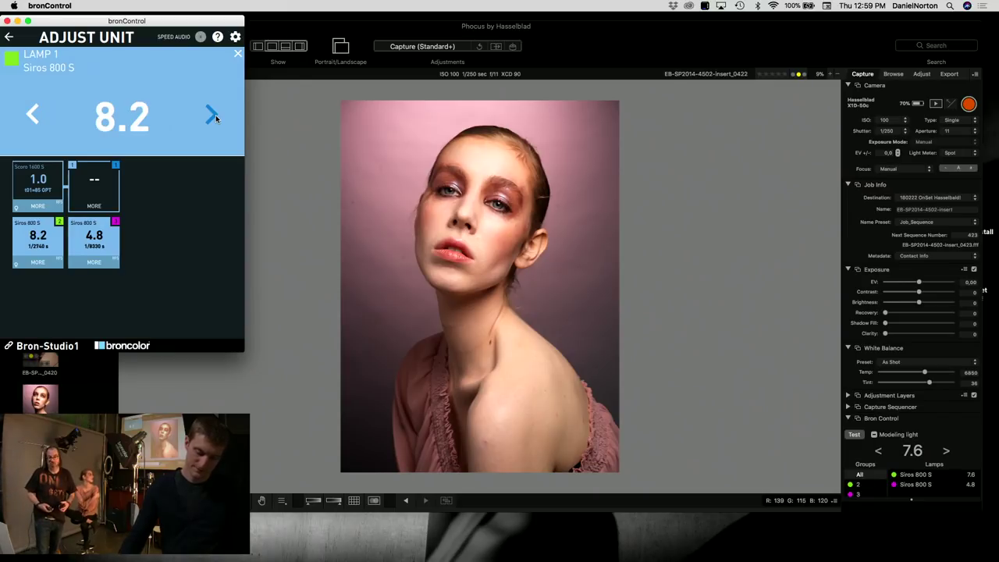
{"action": "left_click", "coordinate": [215, 115]}
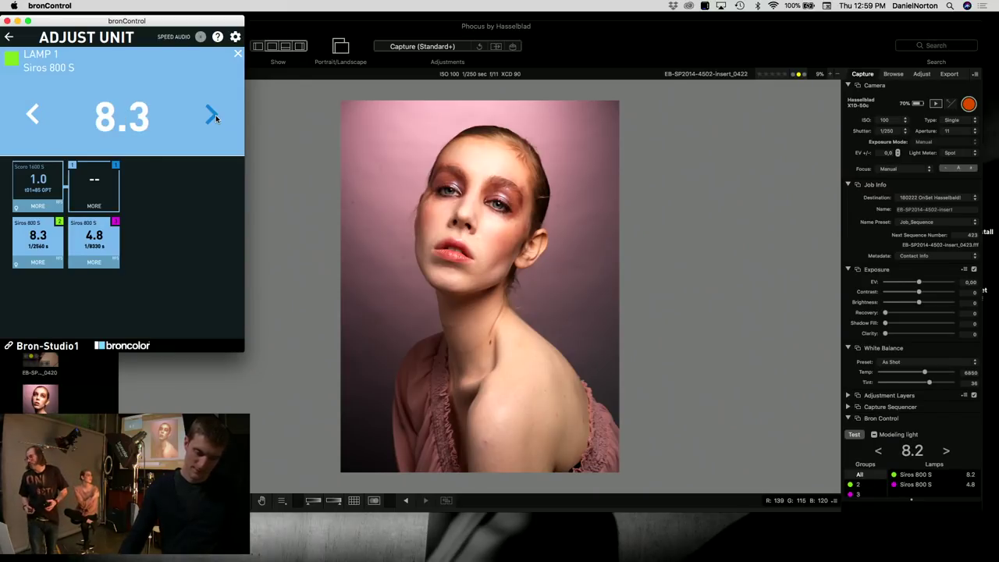
{"action": "left_click", "coordinate": [216, 115]}
{"action": "left_click", "coordinate": [216, 115]}
{"action": "left_click", "coordinate": [216, 115]}
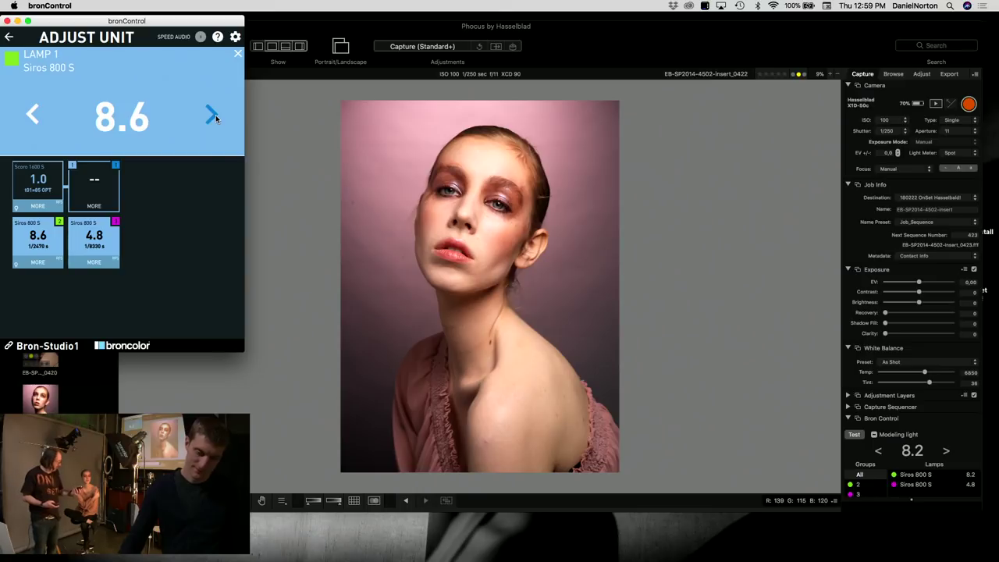
{"action": "left_click", "coordinate": [215, 115]}
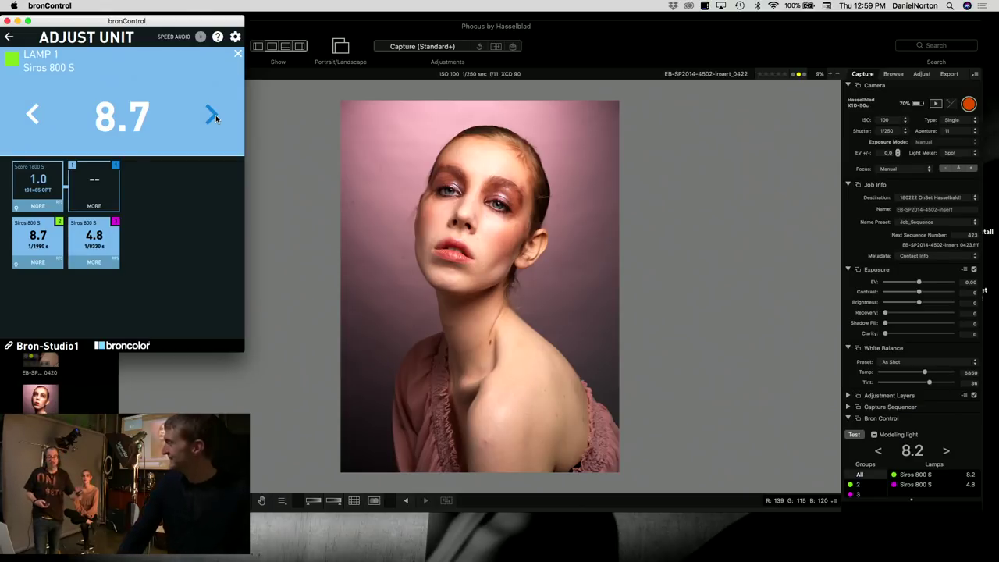
Set the power of the green Siros 800 S (Lamp 1) to 9.1.
{"action": "left_click", "coordinate": [213, 115]}
{"action": "left_click", "coordinate": [213, 114]}
{"action": "left_click", "coordinate": [213, 115]}
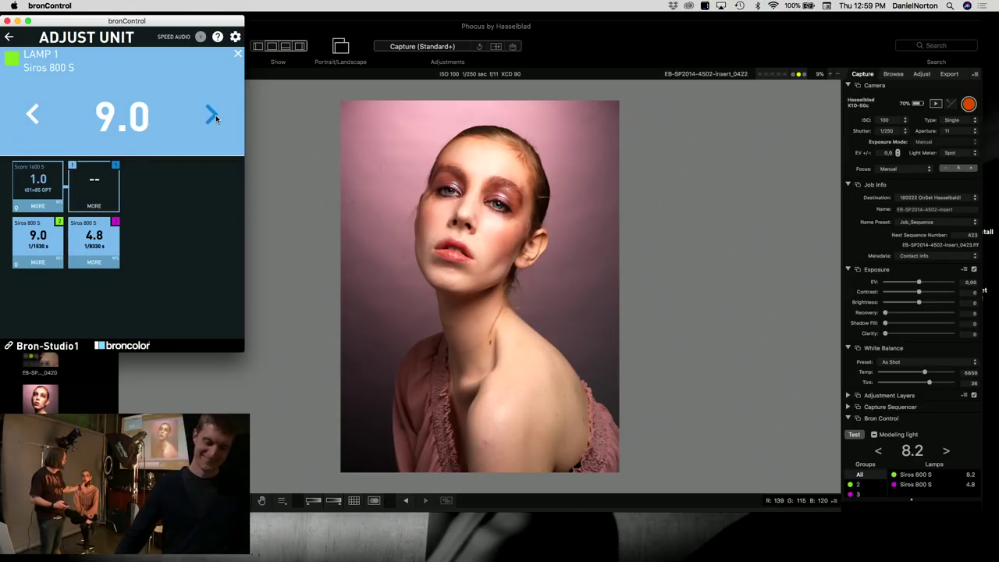
{"action": "left_click", "coordinate": [212, 115]}
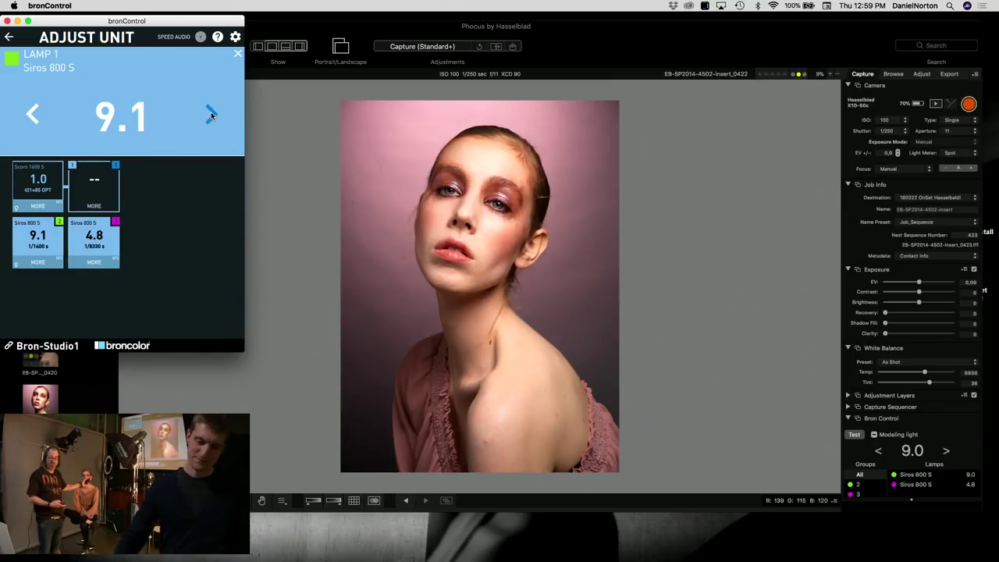
{"action": "left_click", "coordinate": [212, 115]}
{"action": "left_click", "coordinate": [211, 114]}
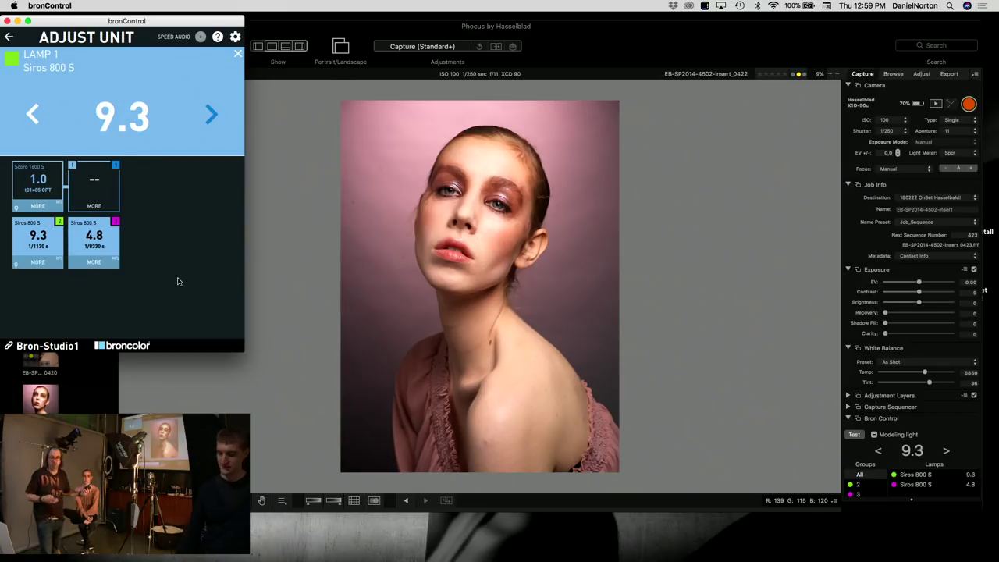
{"action": "left_click", "coordinate": [32, 115]}
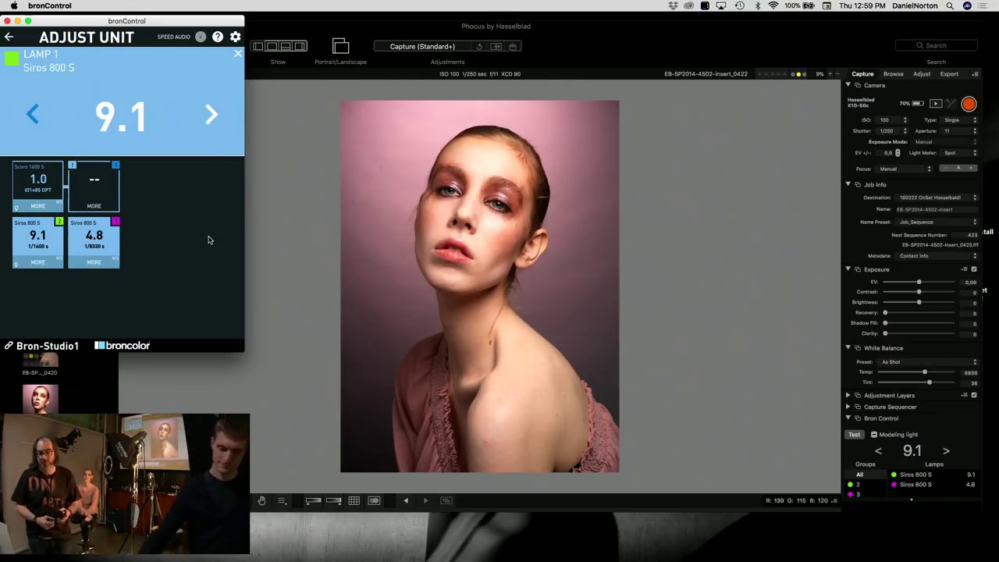
Switch to Phocus and examine the eye, makeup and skin below it at 100% in capture 0423.
{"action": "left_click", "coordinate": [749, 179]}
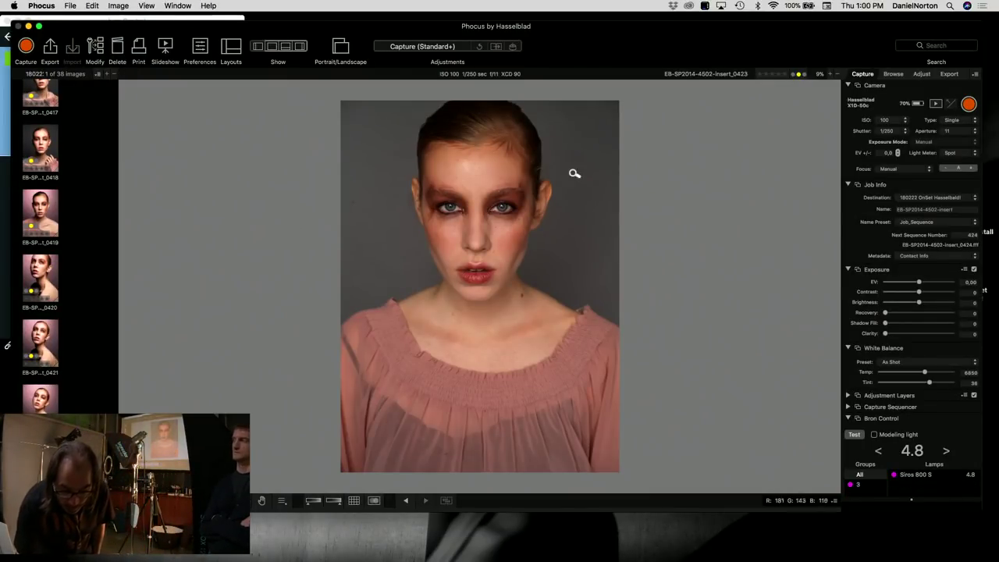
{"action": "left_click", "coordinate": [505, 206]}
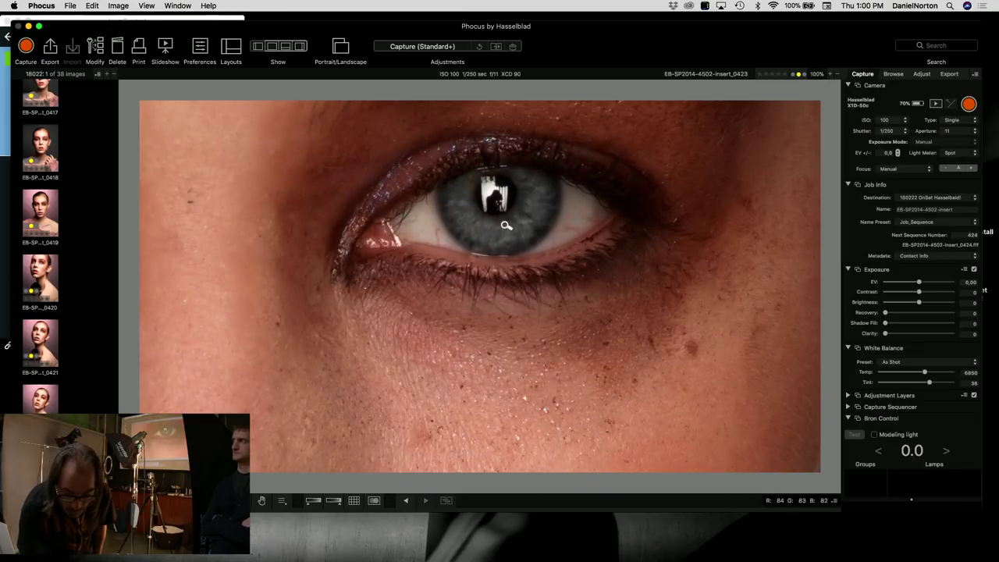
{"action": "left_click", "coordinate": [506, 226]}
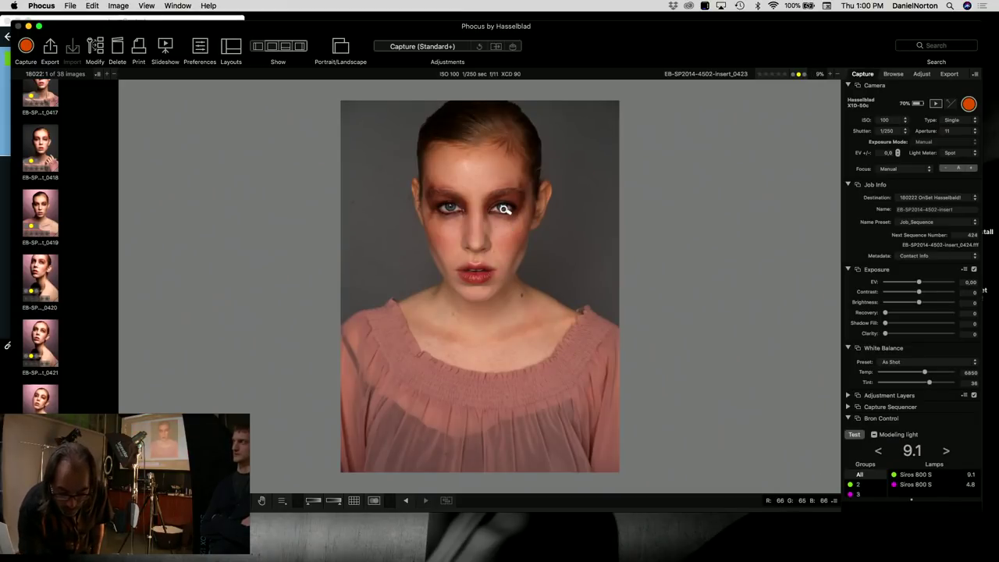
{"action": "left_click", "coordinate": [505, 209]}
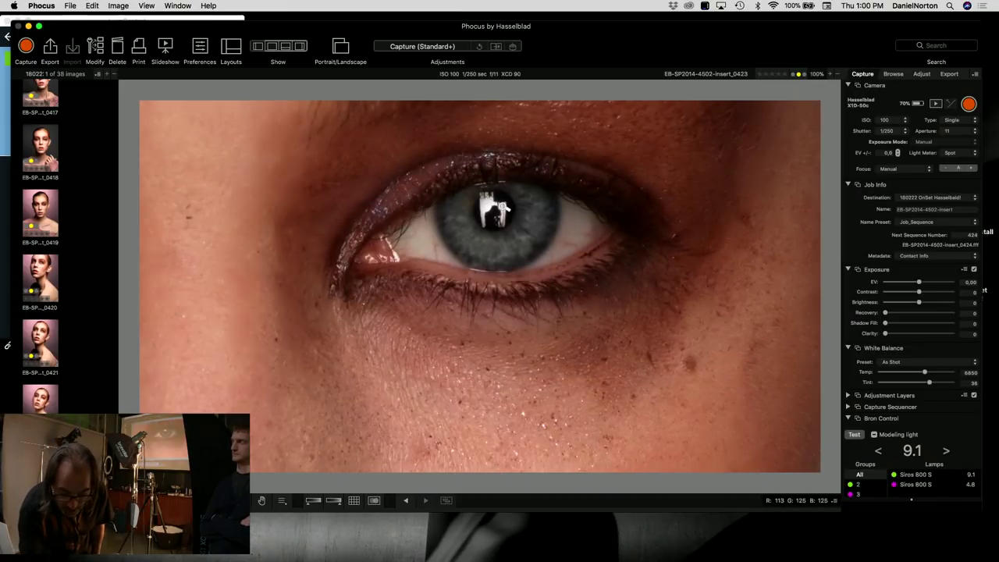
{"action": "left_click", "coordinate": [616, 300]}
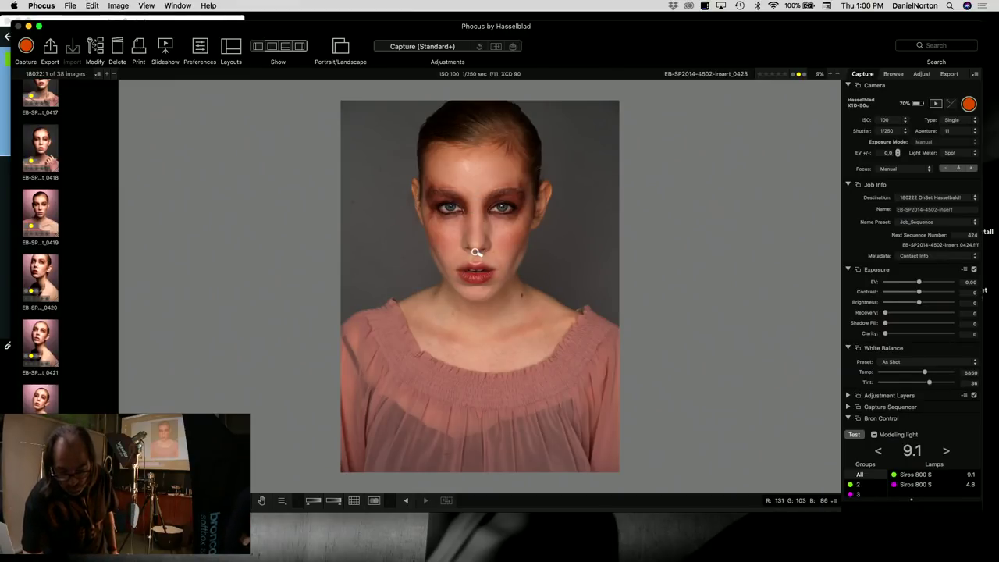
{"action": "left_click", "coordinate": [489, 230]}
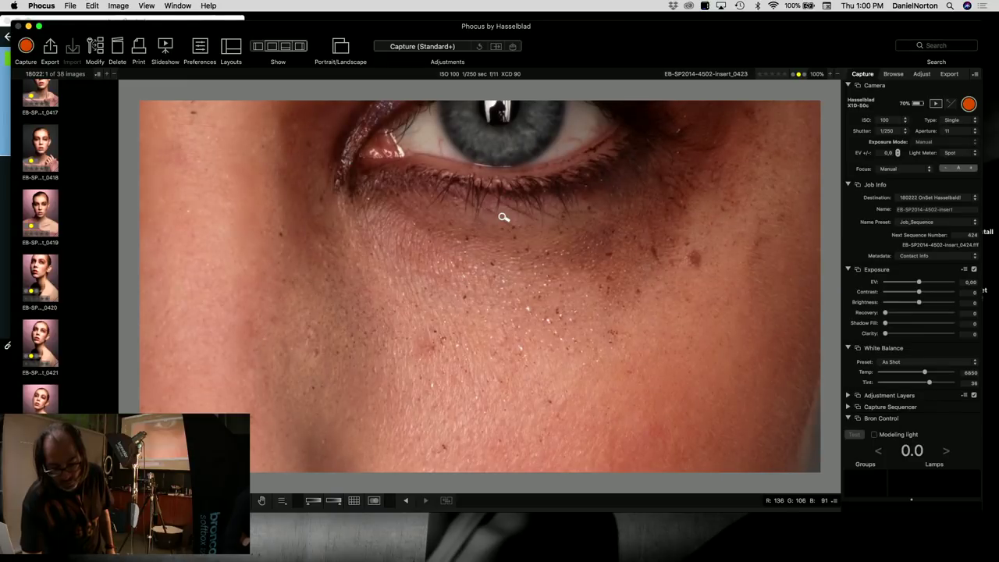
{"action": "left_click", "coordinate": [502, 216]}
{"action": "left_click", "coordinate": [499, 205]}
{"action": "left_click", "coordinate": [500, 204]}
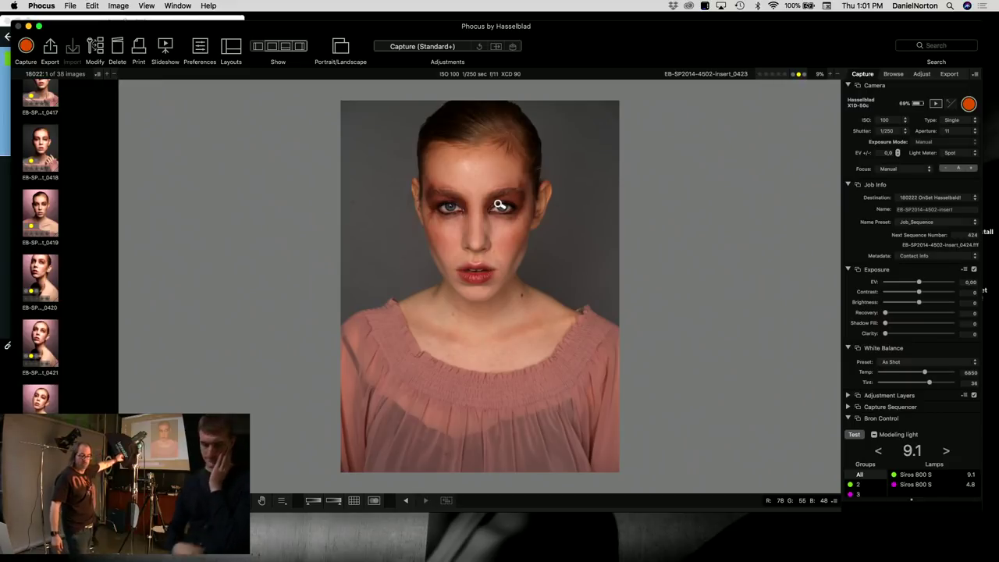
Return to bronControl and lower the power of the green Siros 800 S (Lamp 1) to 8.3.
{"action": "left_click", "coordinate": [185, 18]}
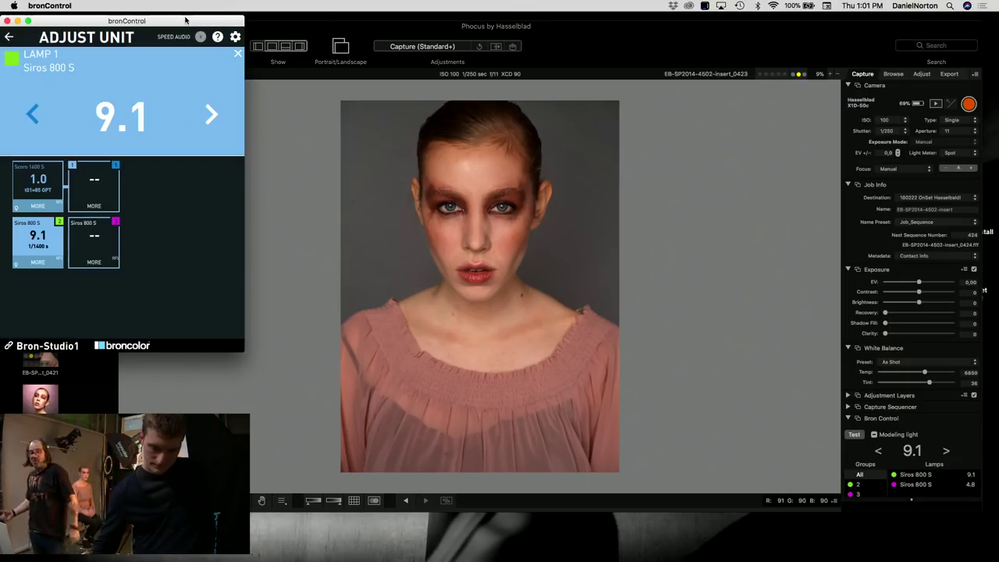
{"action": "left_click", "coordinate": [34, 116]}
{"action": "left_click", "coordinate": [33, 116]}
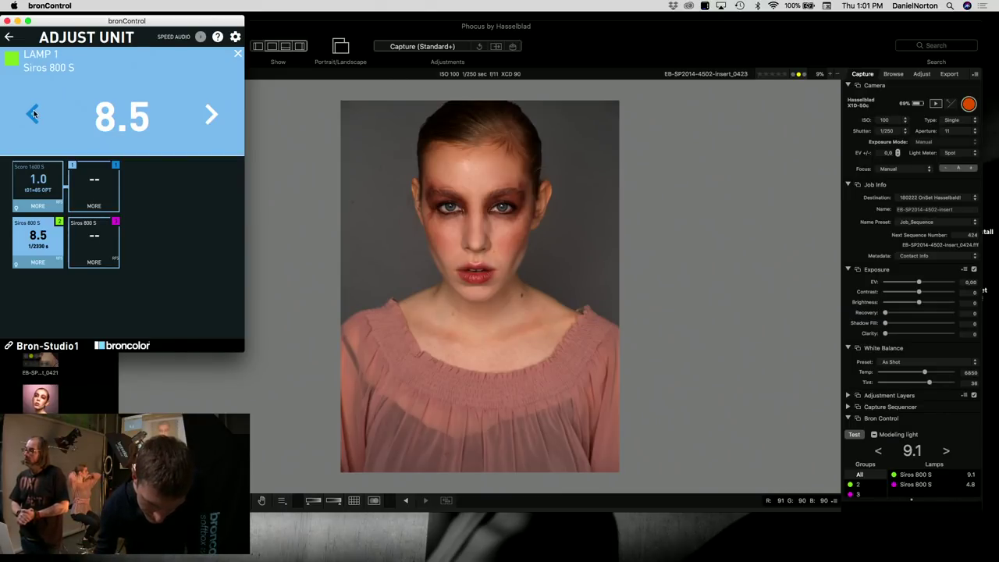
Take the Scoro 1600 S lamp (address 1) out of standby through its settings.
{"action": "left_click", "coordinate": [98, 195]}
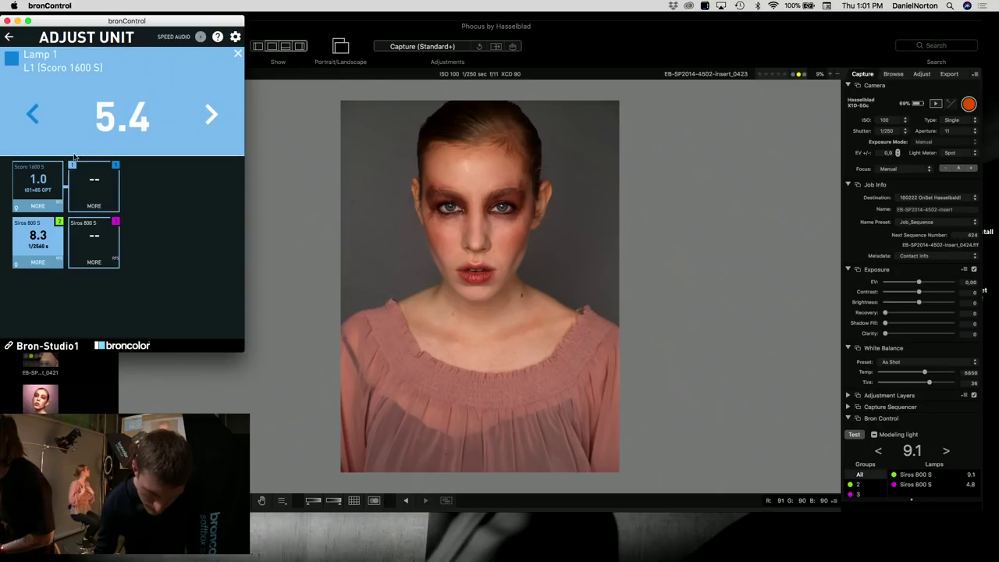
{"action": "left_click", "coordinate": [8, 38]}
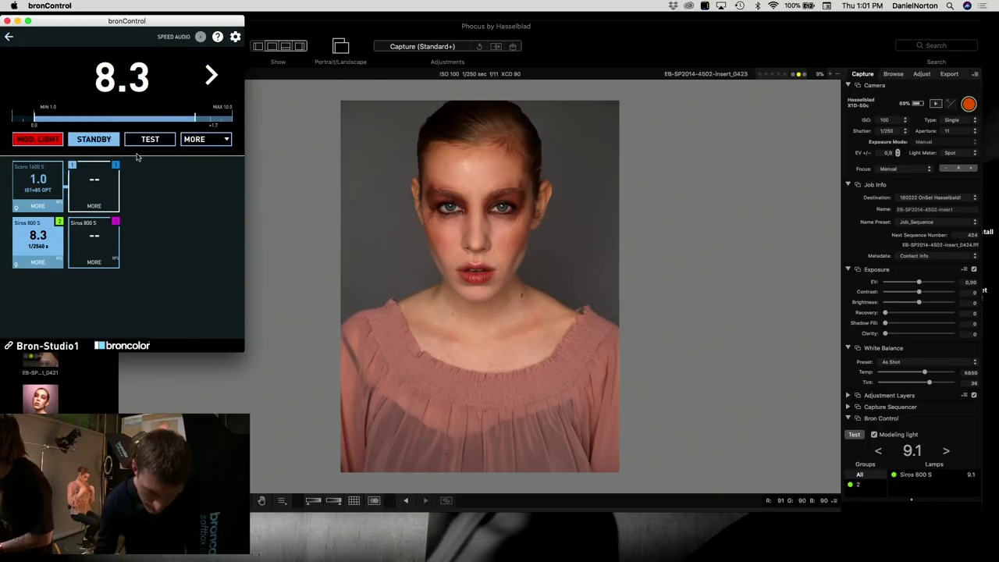
{"action": "left_click", "coordinate": [93, 207]}
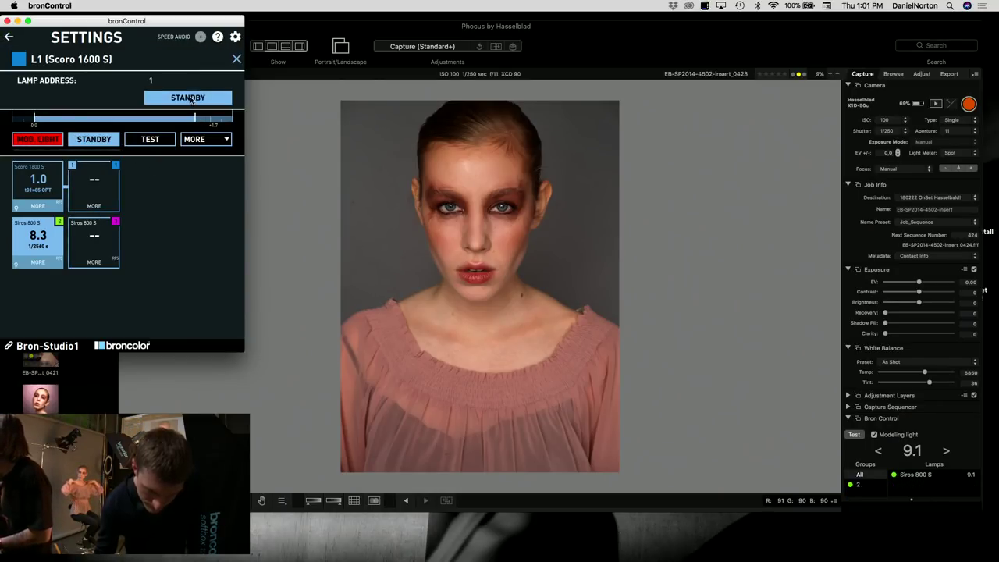
{"action": "left_click", "coordinate": [191, 100]}
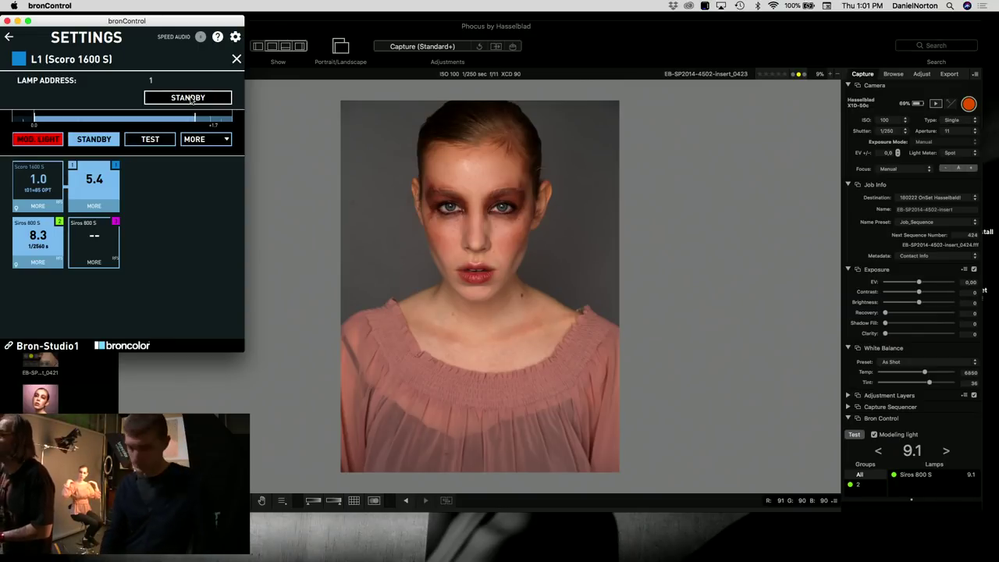
Lower the green Siros 800 S to 8.1 and open the power adjustment of the Scoro 1600 S lamp (L1).
{"action": "left_click", "coordinate": [43, 238]}
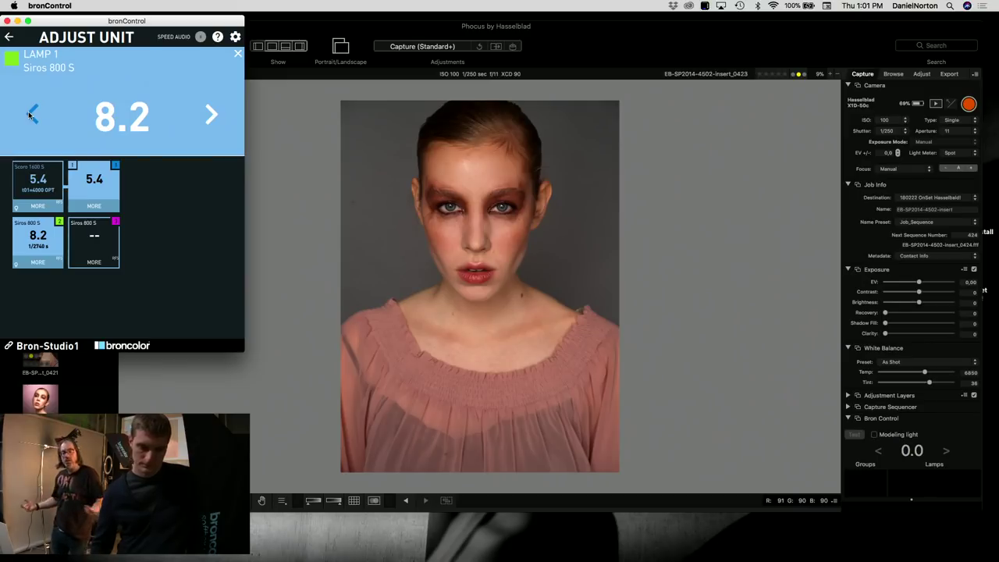
{"action": "left_click", "coordinate": [99, 178]}
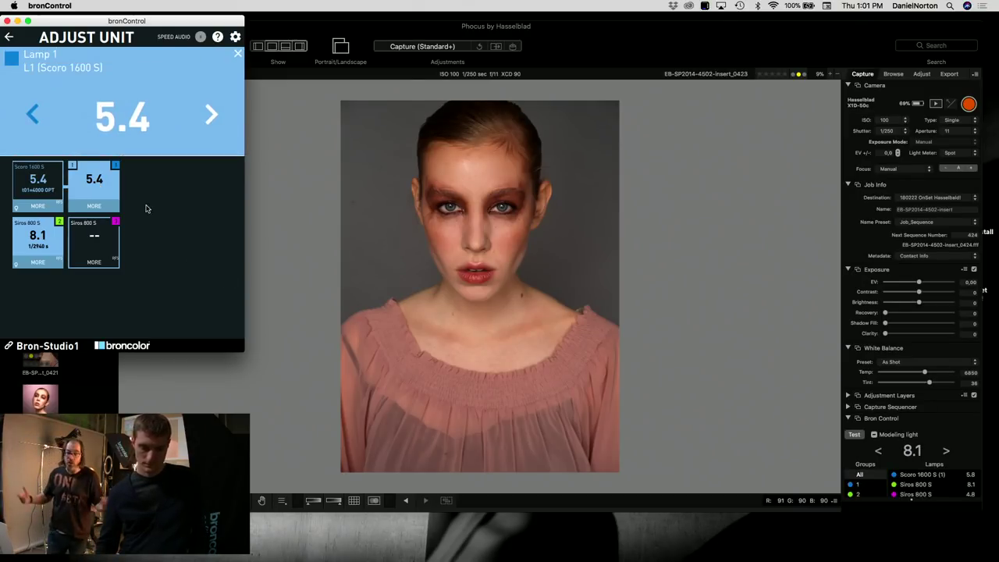